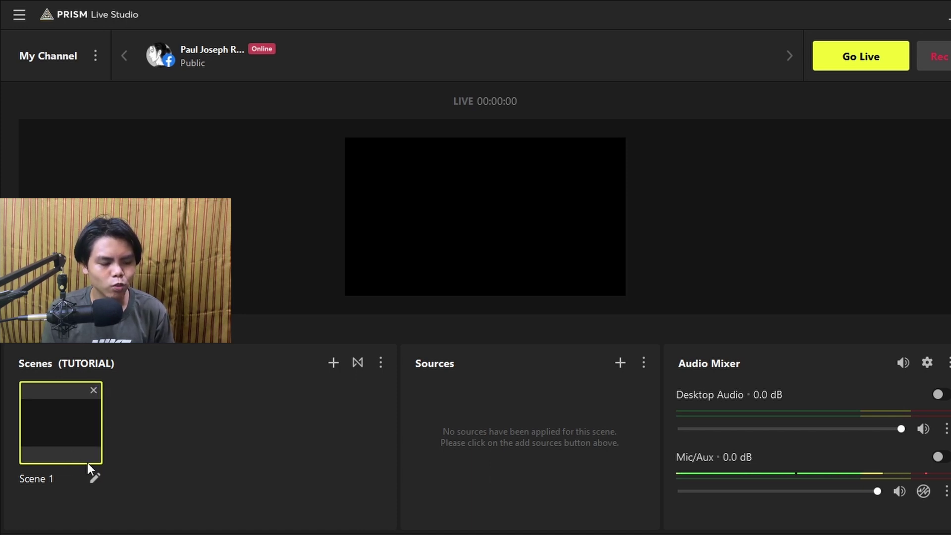
Rename Scene 1 to 'STARTING SOON'.
click(94, 477)
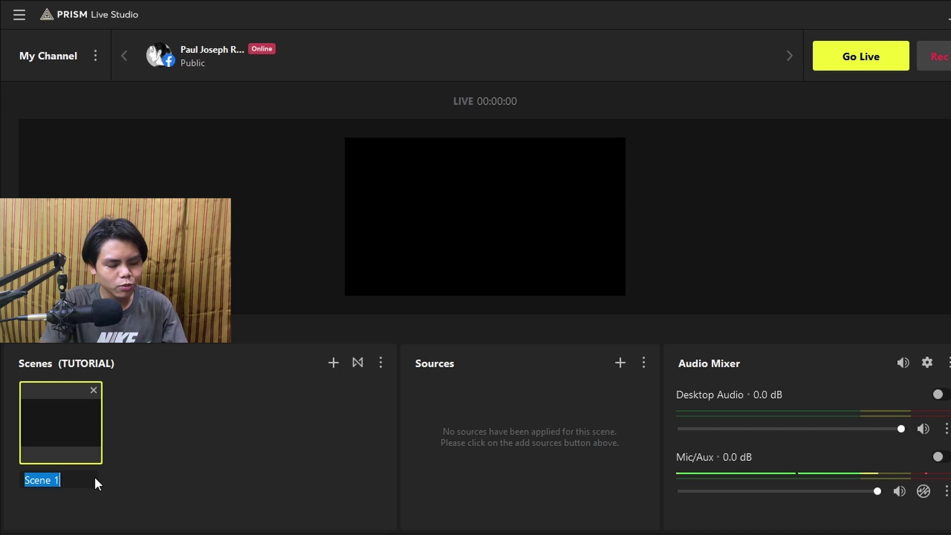
text(STAR)
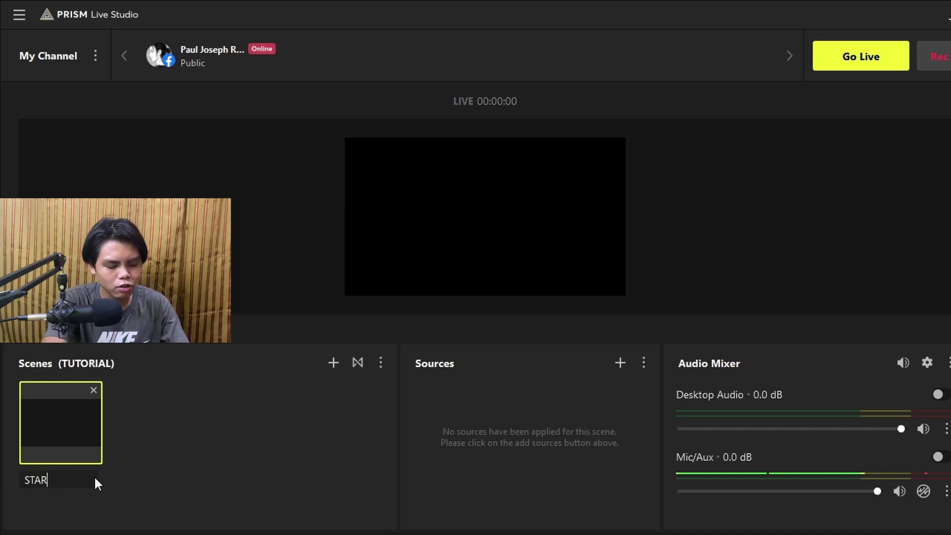
text(TING SOON)
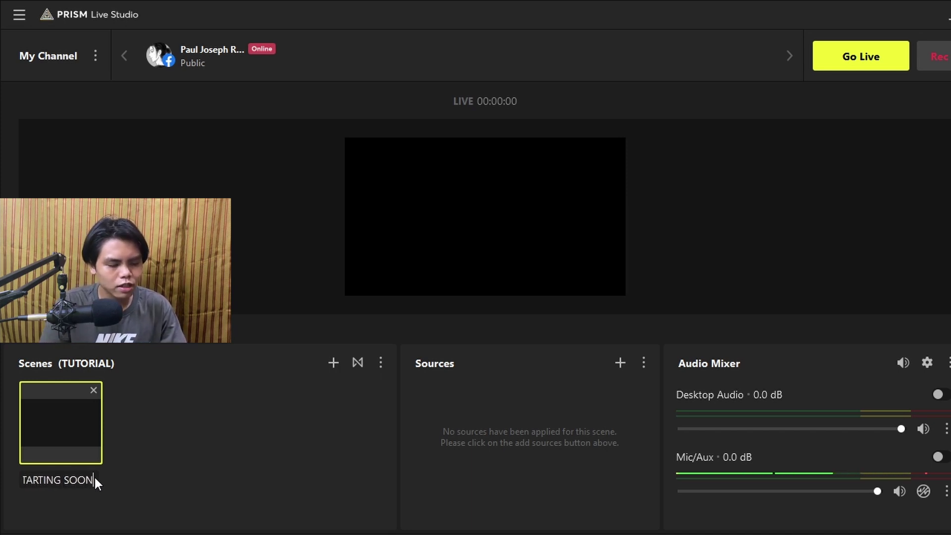
key(Return)
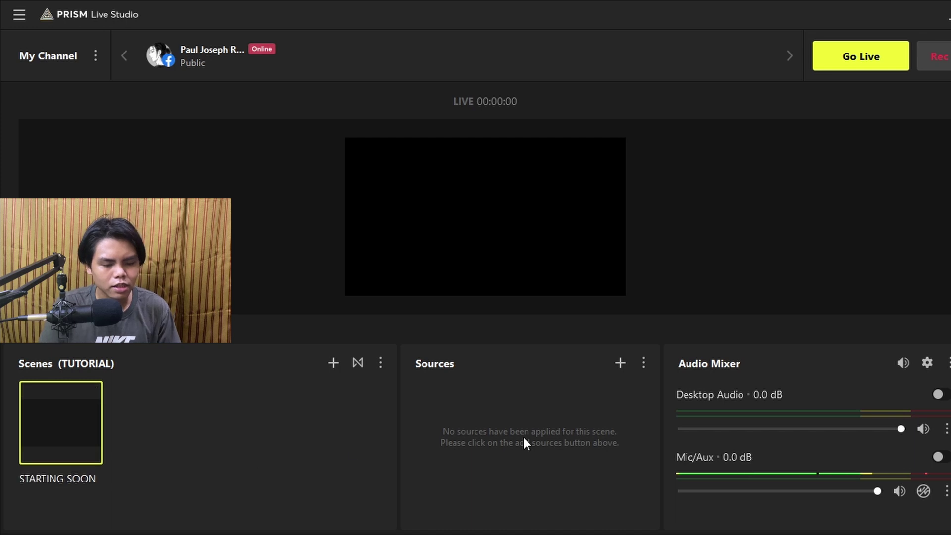
Add a Color Panel source named 'BACKGROUND' to the STARTING SOON scene.
click(622, 364)
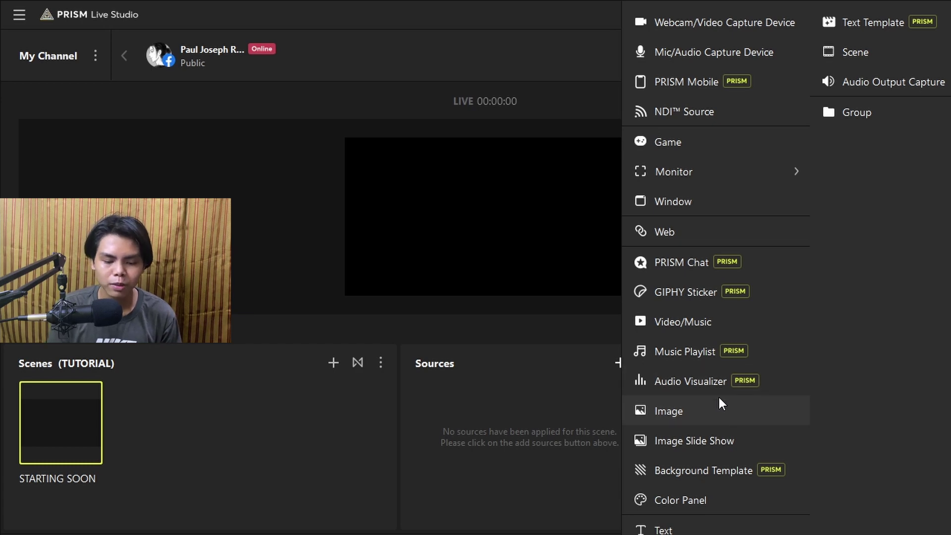
click(694, 502)
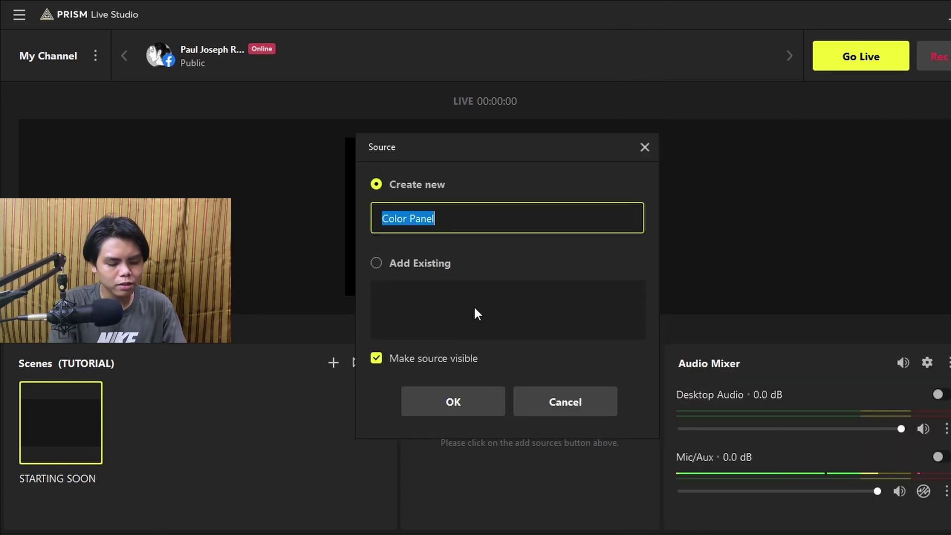
text(BACKGROUND)
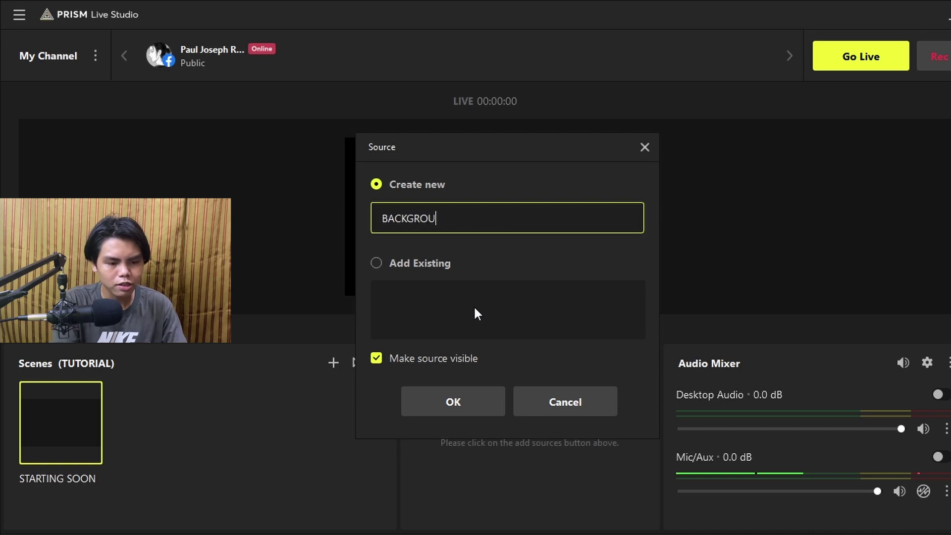
click(462, 391)
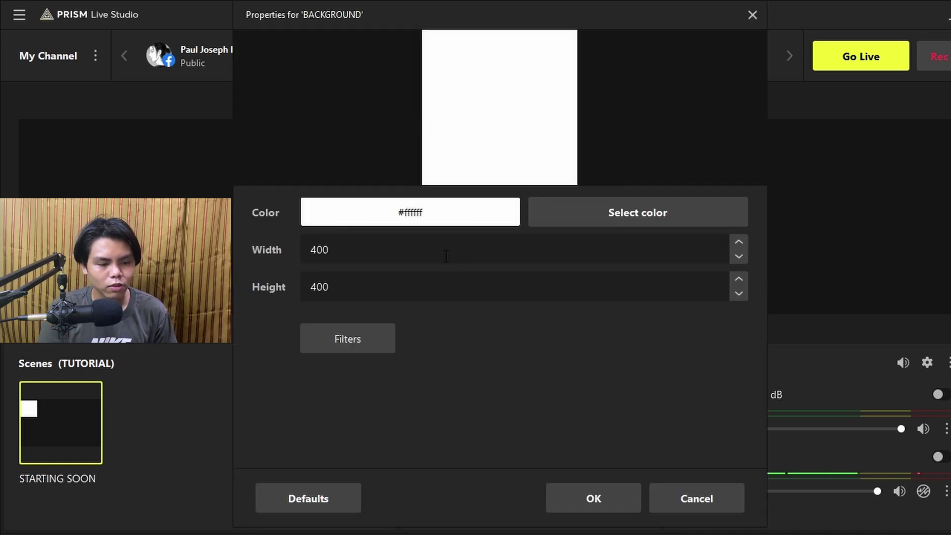
Make the BACKGROUND panel orange (#ff6e14) and size it 1920 × 1080.
click(593, 217)
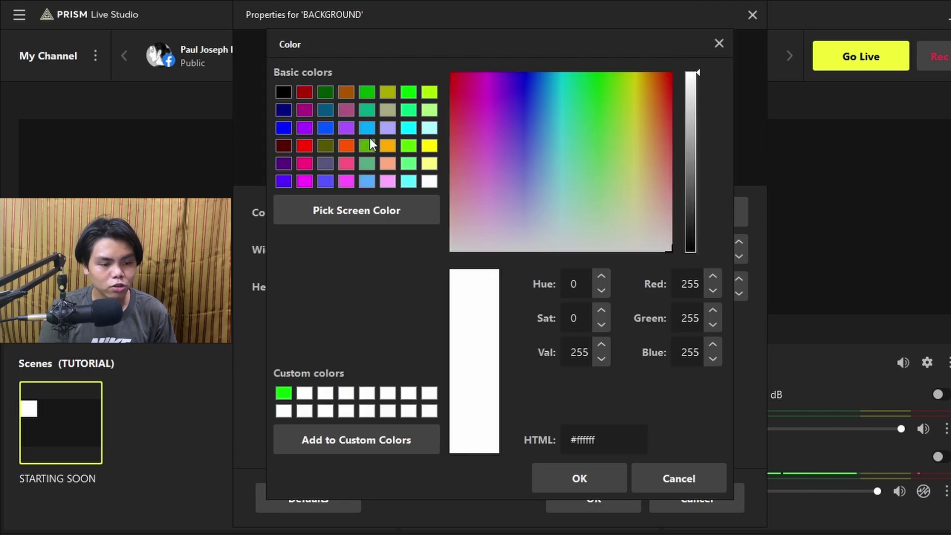
click(347, 146)
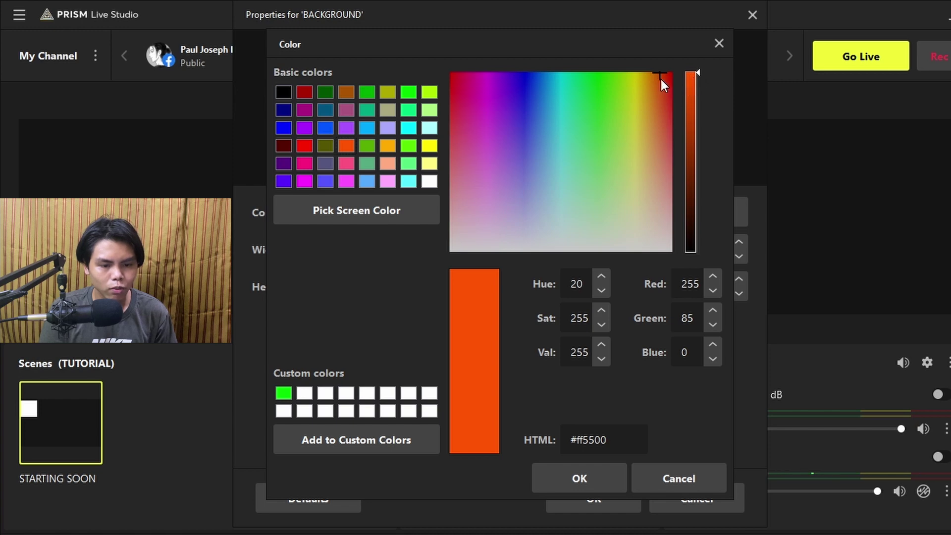
mouse_move(661, 80)
mouse_down()
mouse_move(653, 103)
mouse_move(658, 87)
mouse_up()
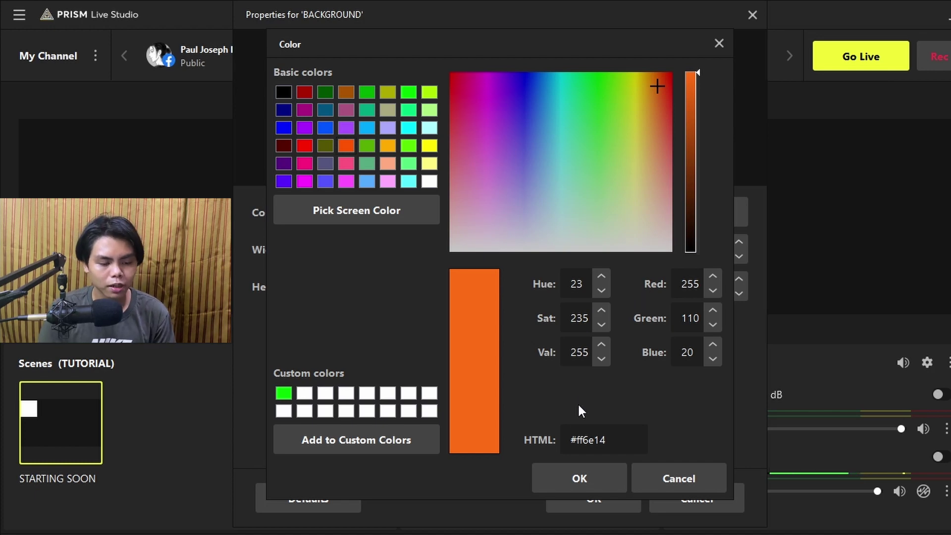
click(600, 471)
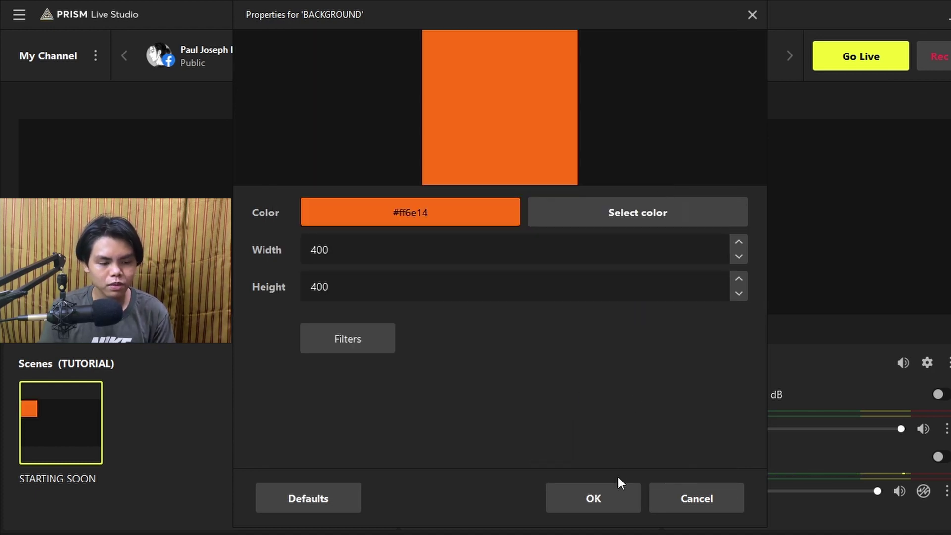
drag(349, 255, 305, 245)
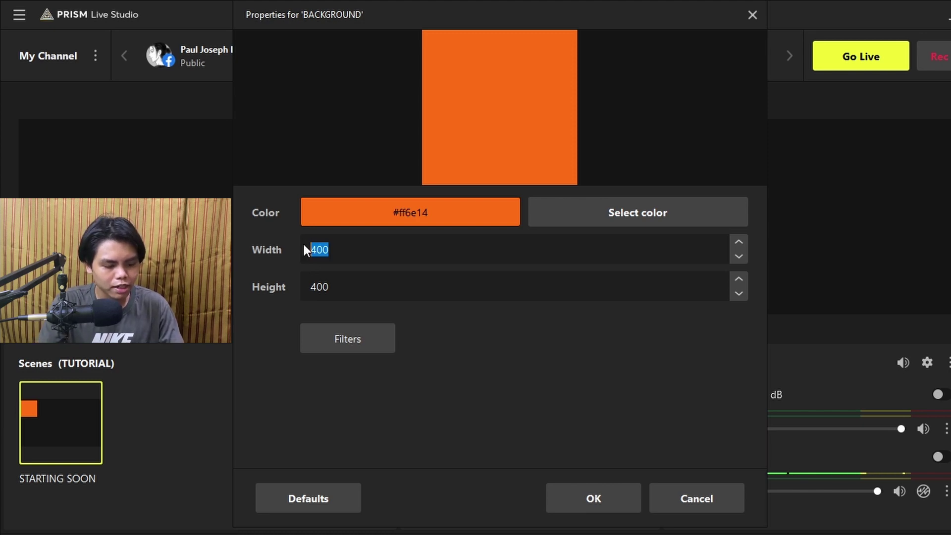
text(1920)
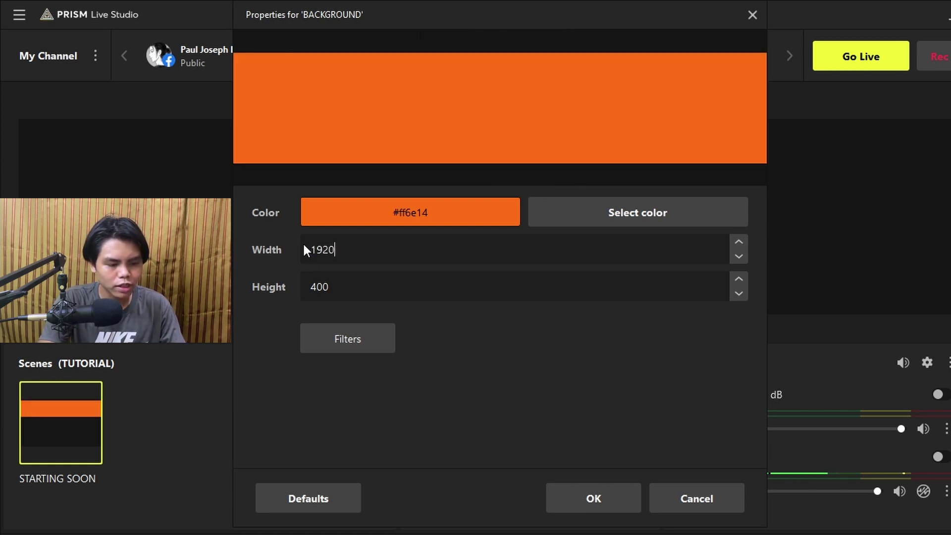
key(Tab)
text(1080)
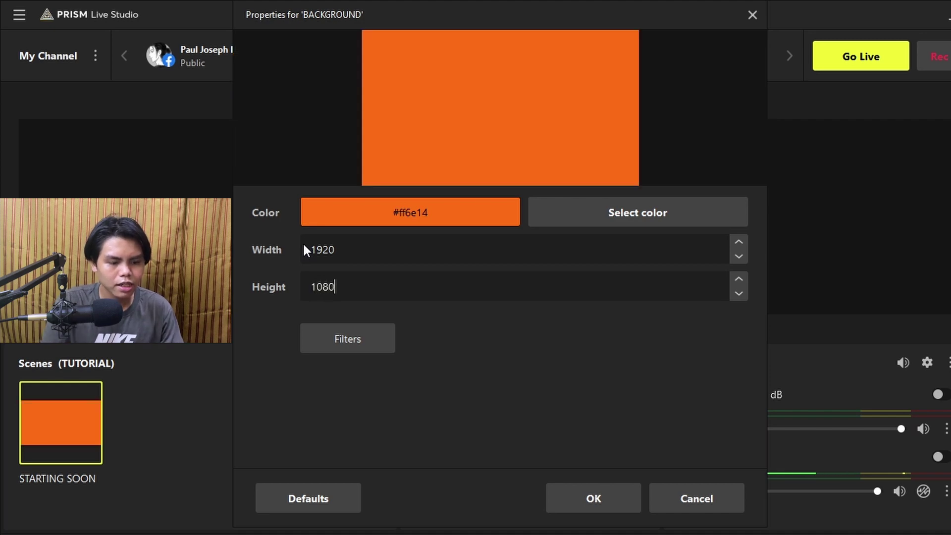
click(600, 486)
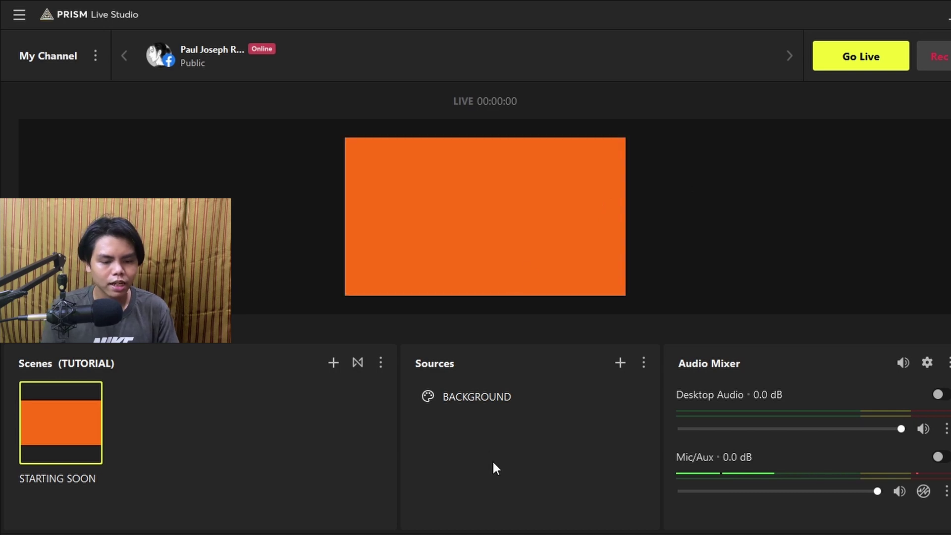
Create a Text Template source named 'STARTING SOON TEXT'.
click(620, 363)
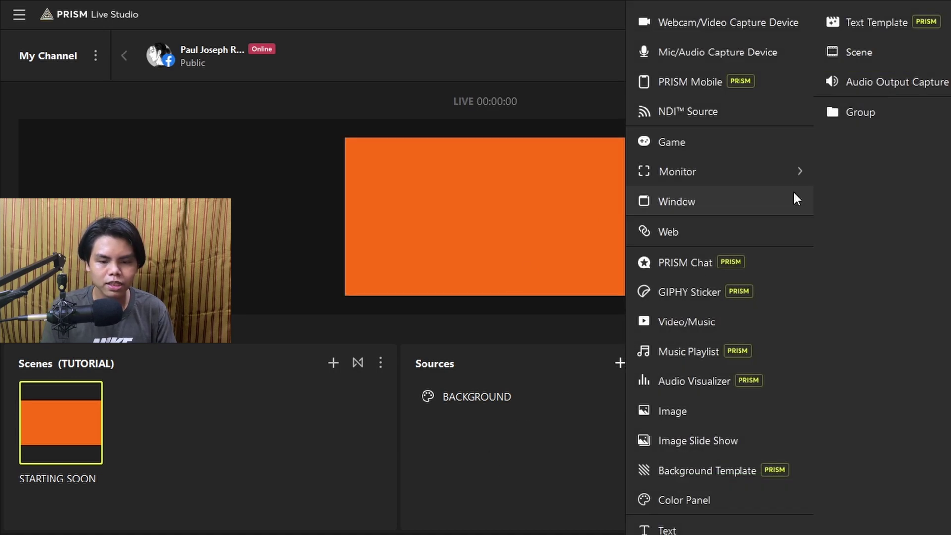
click(876, 21)
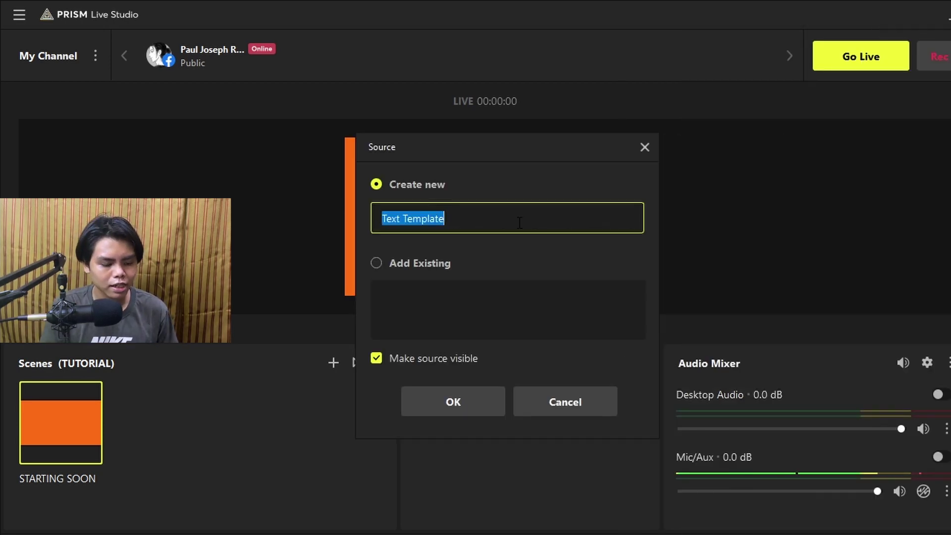
text(TE)
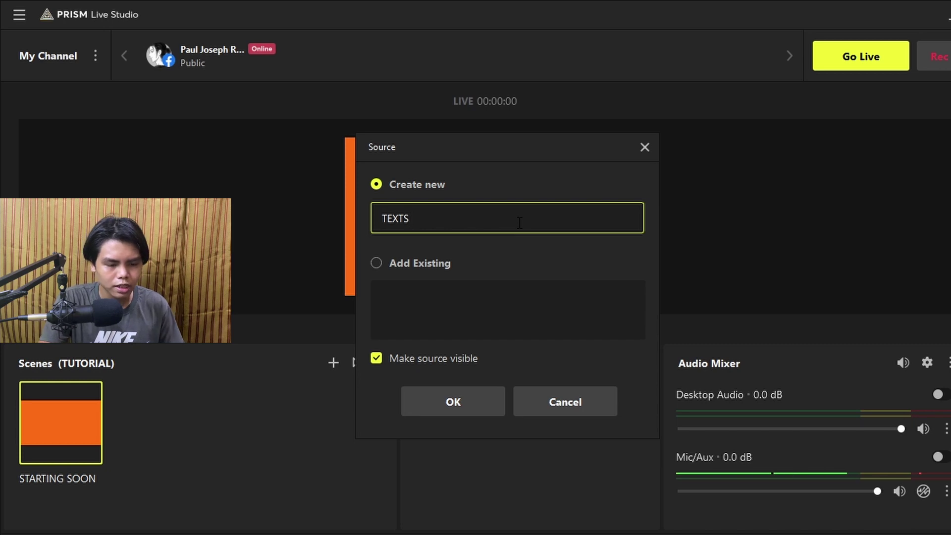
text(XTS)
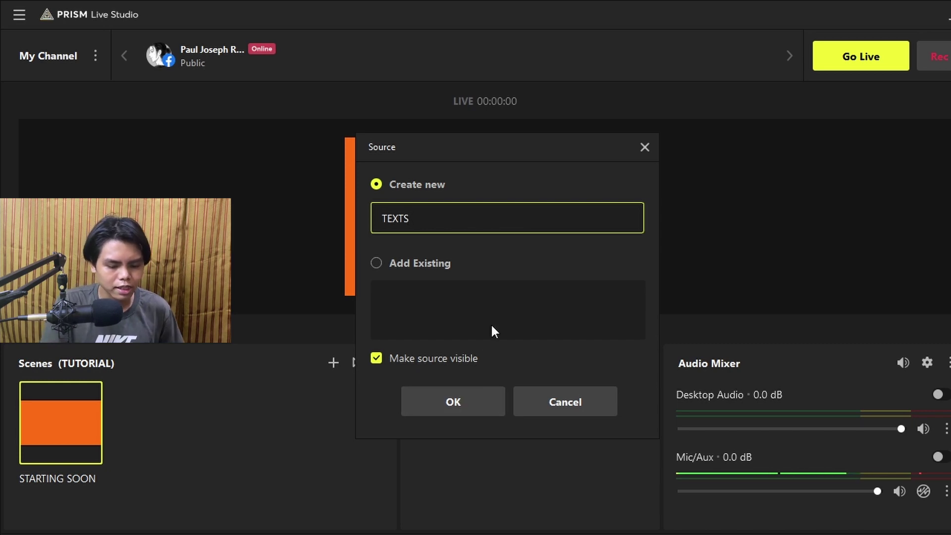
key(BackSpace)
key(BackSpace)
key(BackSpace)
key(BackSpace)
key(BackSpace)
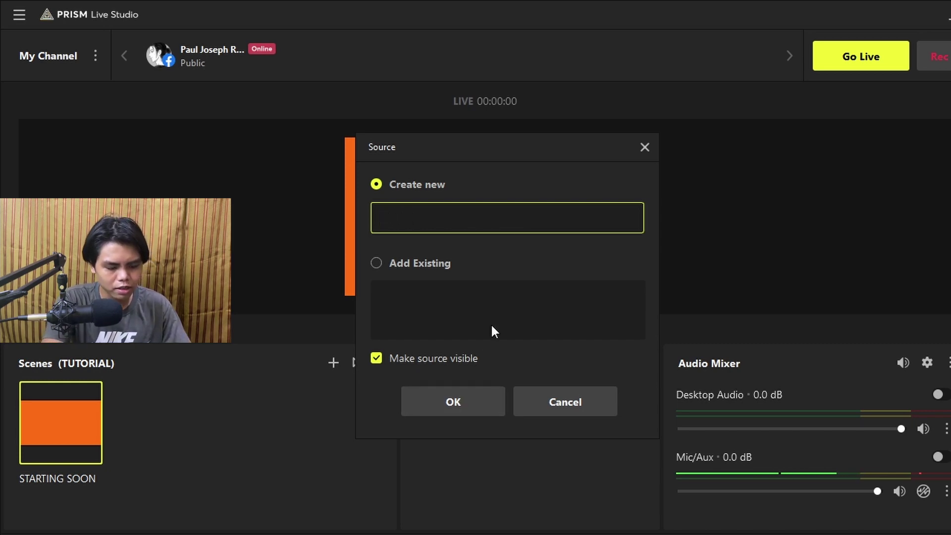
text(STARTING SOON )
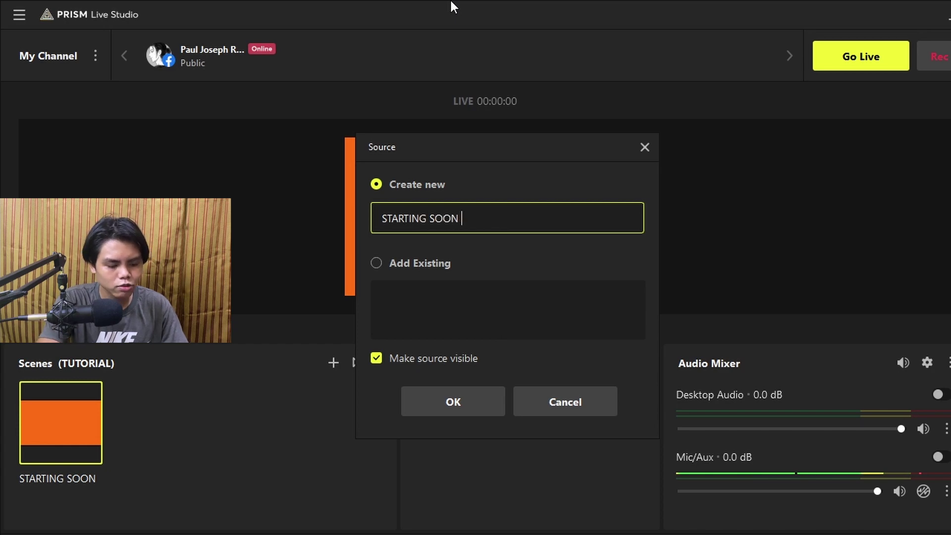
text(TEXT)
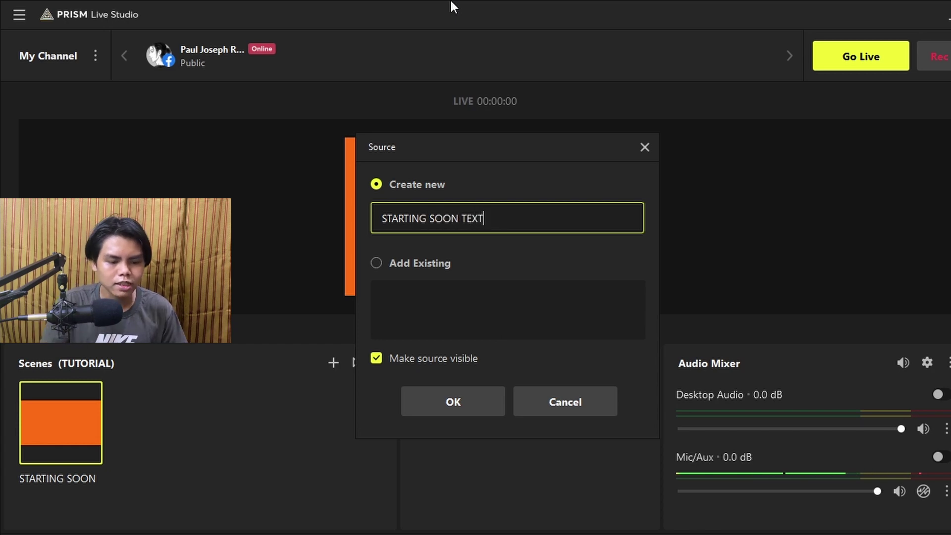
click(456, 412)
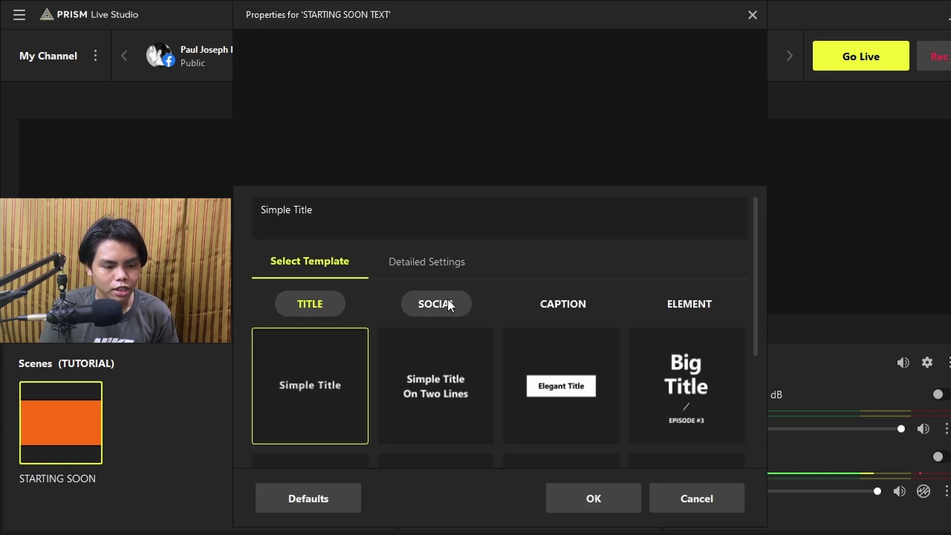
Browse the template categories and pick the Shaking Titles template.
scroll(471, 362, down, 1)
scroll(570, 352, down, 1)
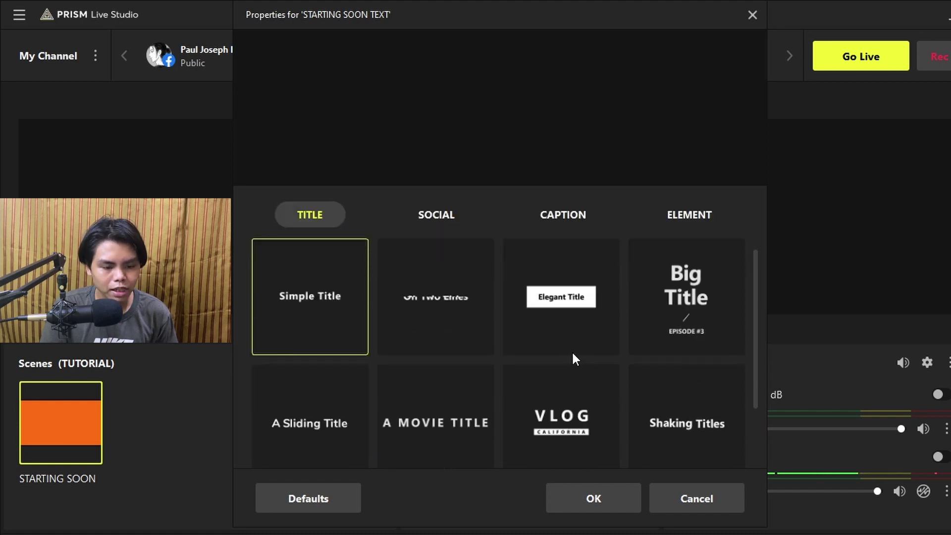
scroll(572, 350, down, 2)
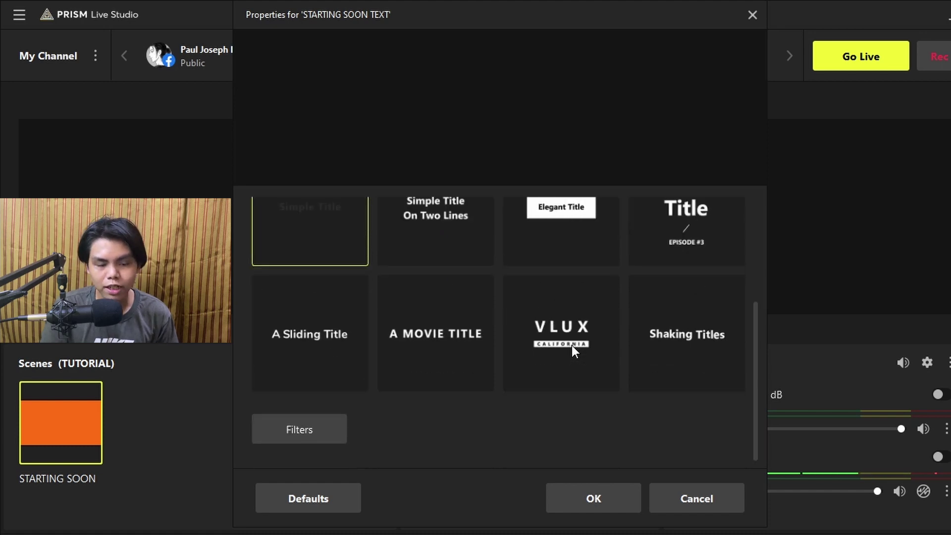
scroll(572, 346, up, 2)
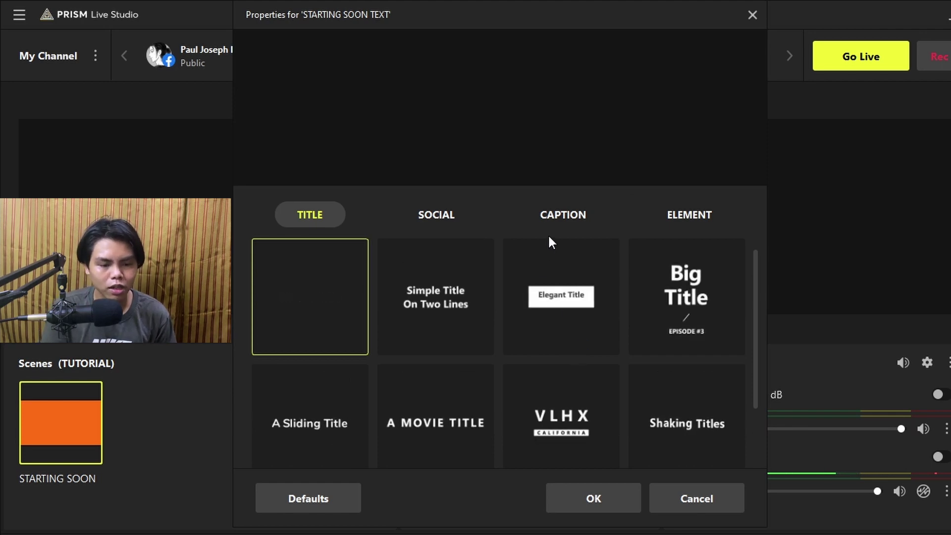
click(555, 222)
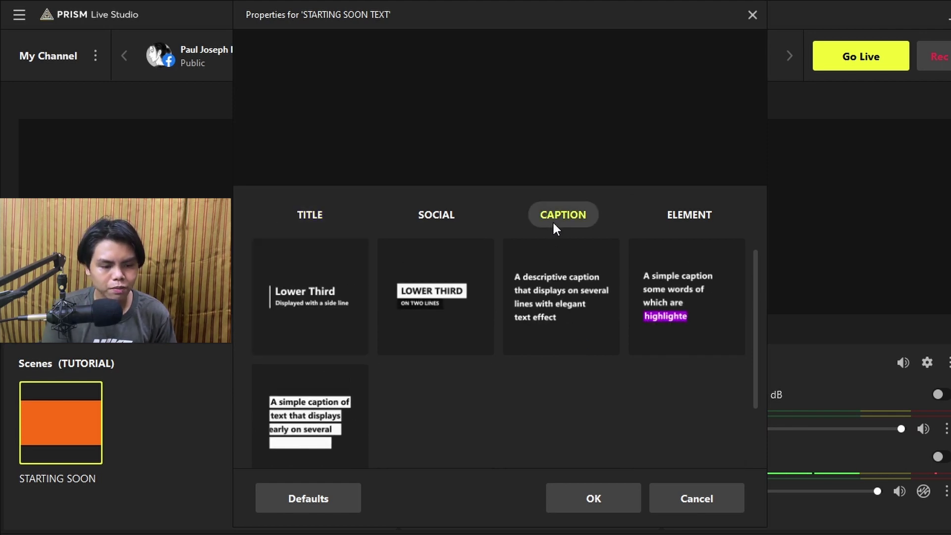
click(448, 216)
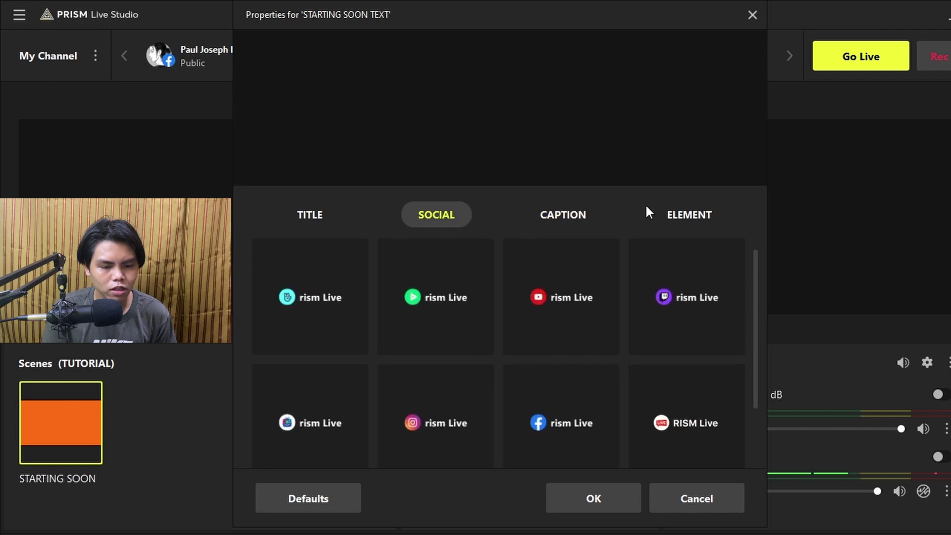
click(678, 214)
click(309, 238)
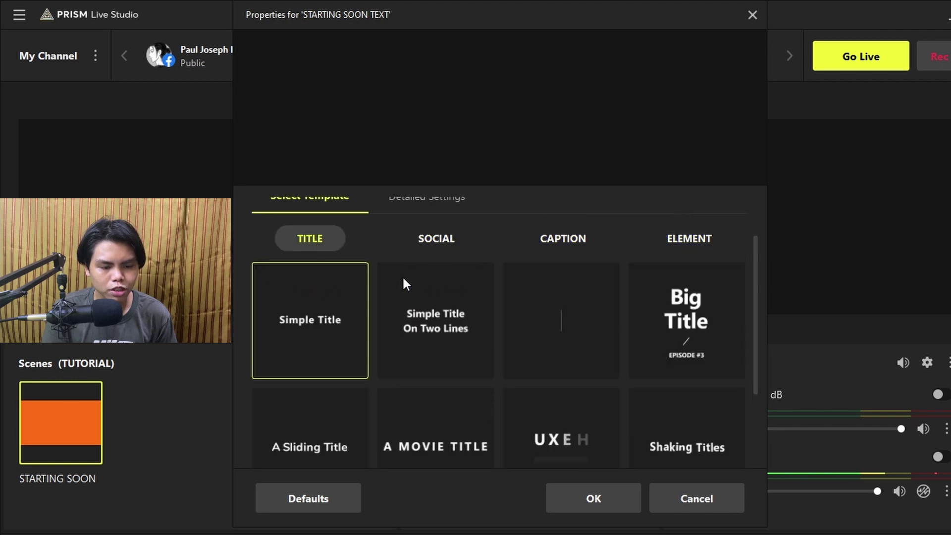
click(448, 334)
scroll(451, 347, down, 2)
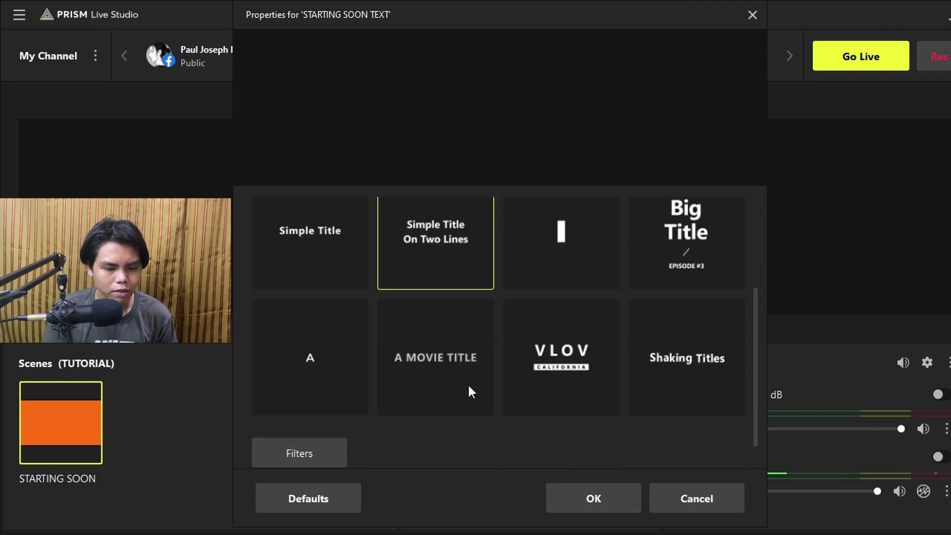
click(664, 346)
click(573, 501)
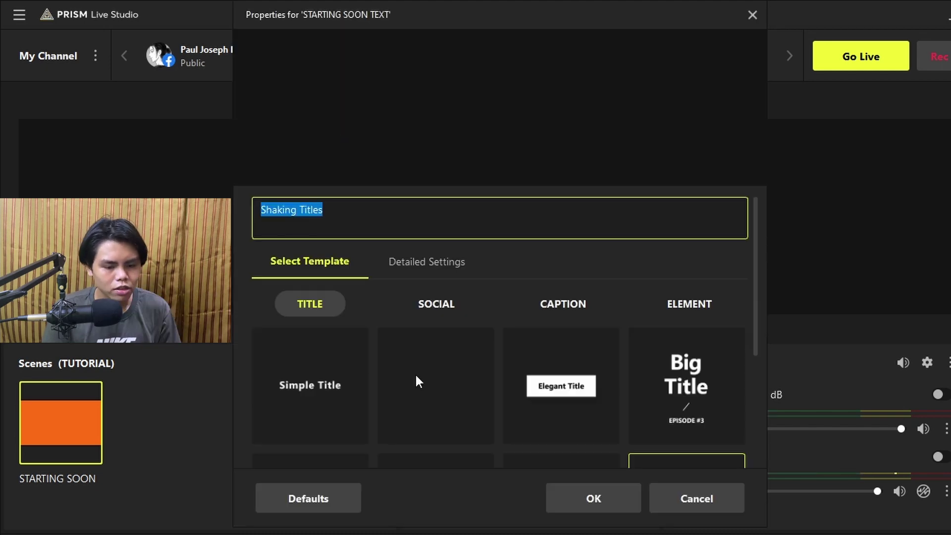
Change the title text to 'STREAM WILL START SOON' and save.
double_click(422, 394)
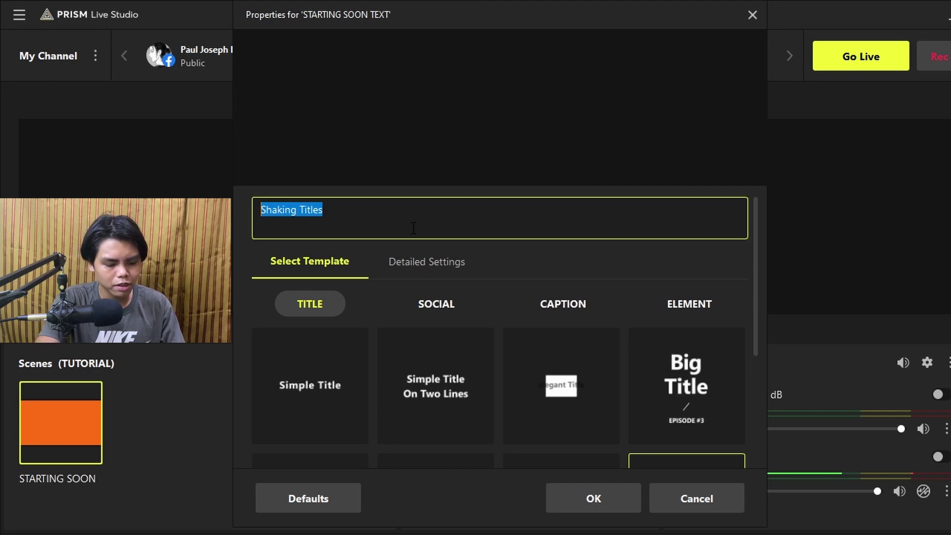
text(STREAM W)
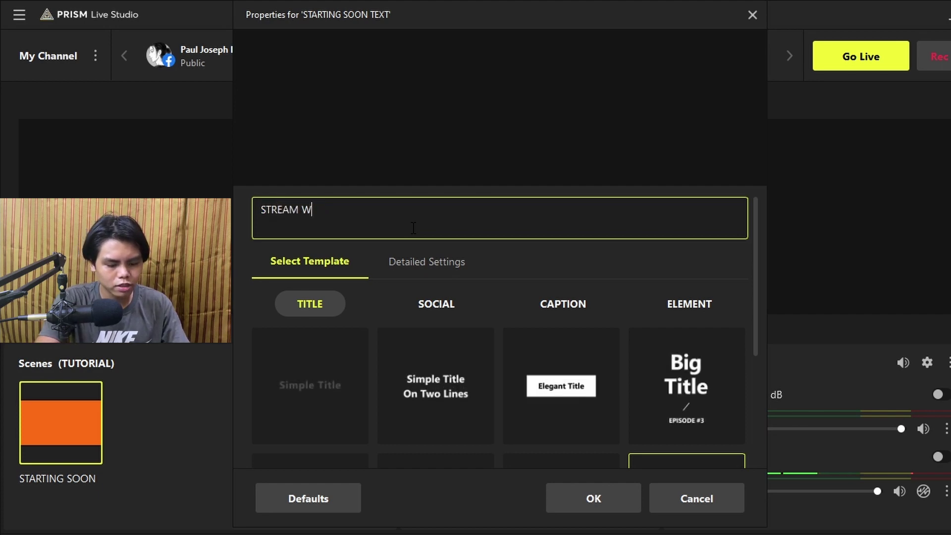
text(ILL START S)
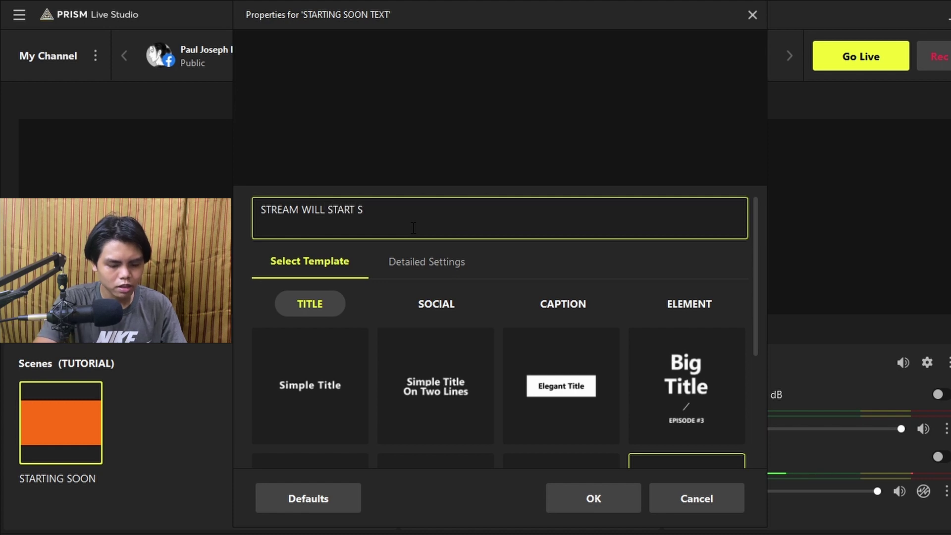
text(OON)
scroll(549, 391, down, 3)
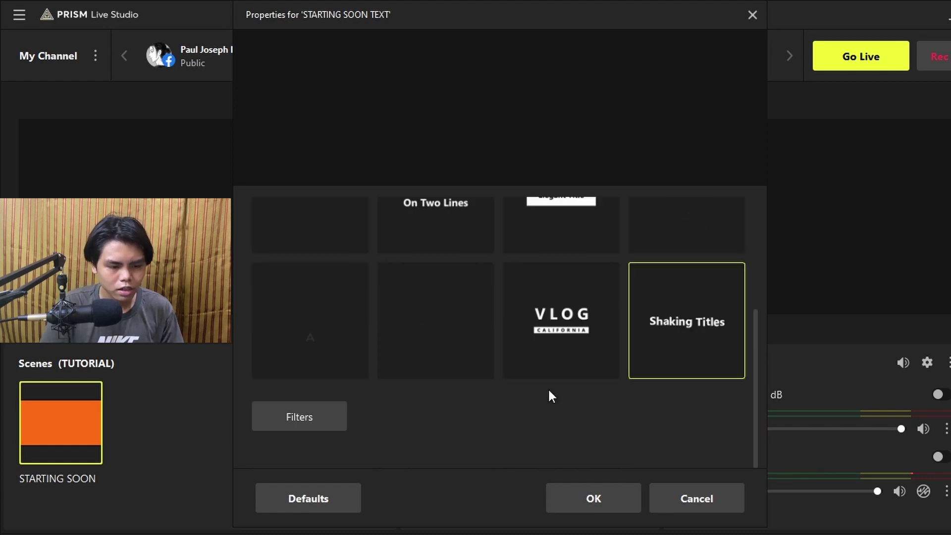
scroll(555, 397, up, 5)
click(594, 498)
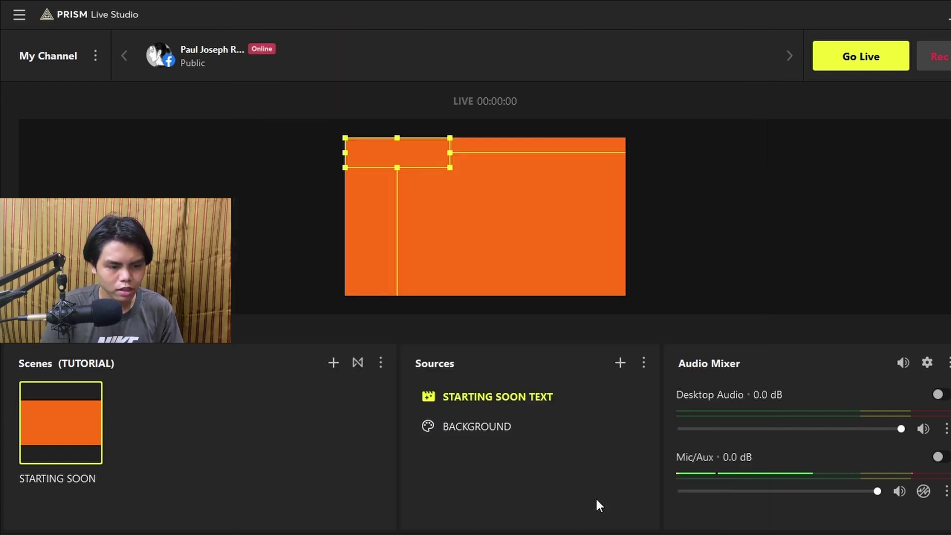
Centre the title on the canvas and enable its outline in Detailed Settings.
drag(430, 169, 511, 223)
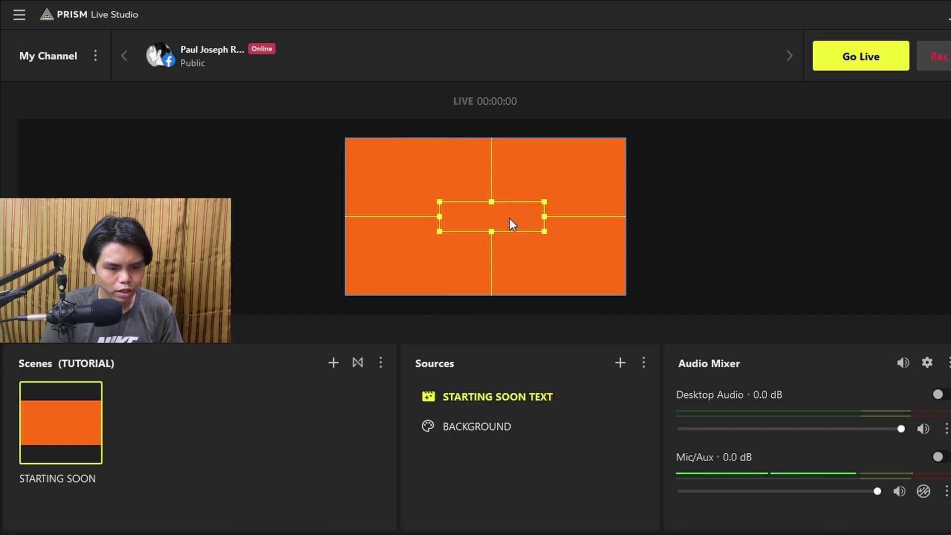
double_click(477, 391)
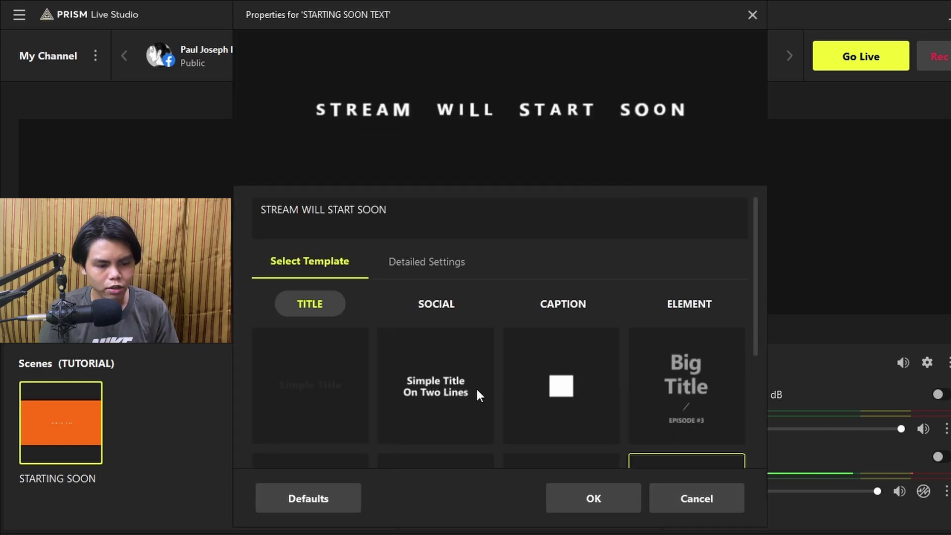
click(446, 259)
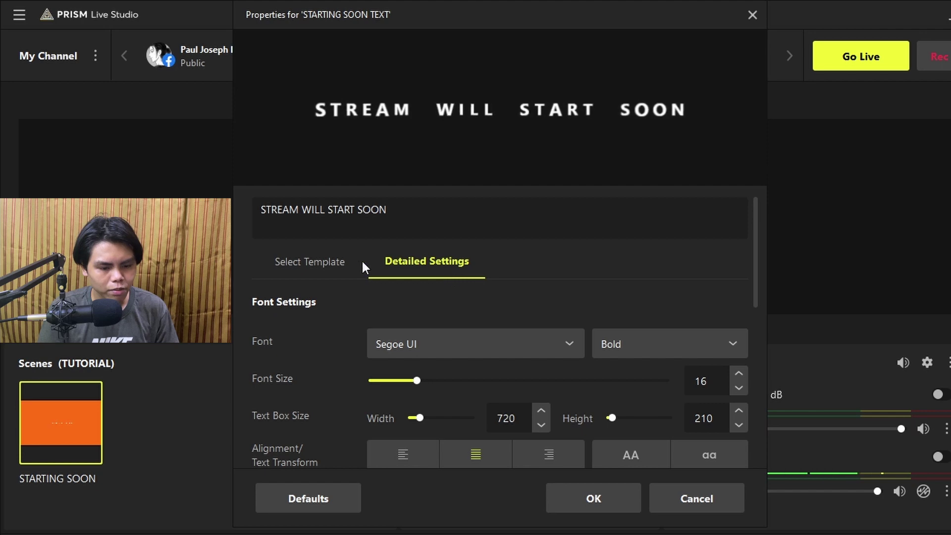
scroll(347, 349, down, 3)
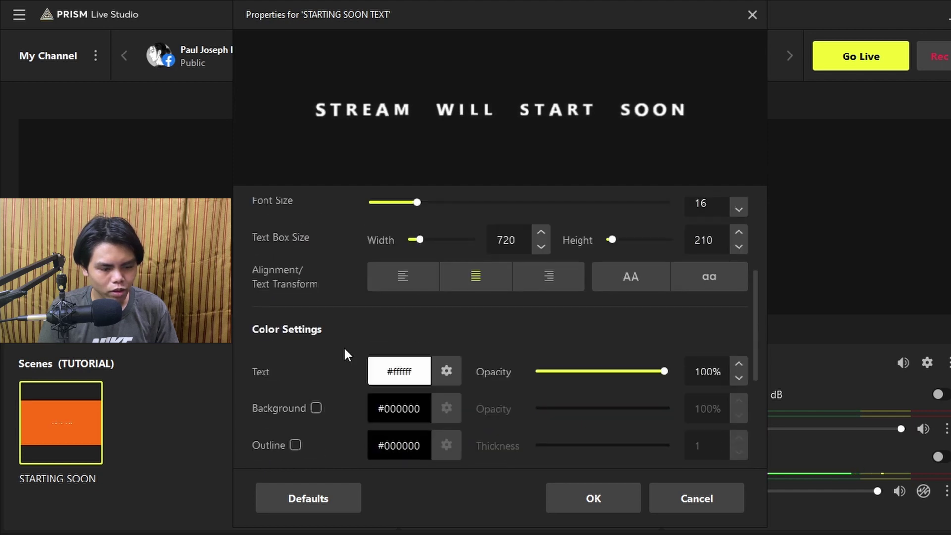
click(398, 372)
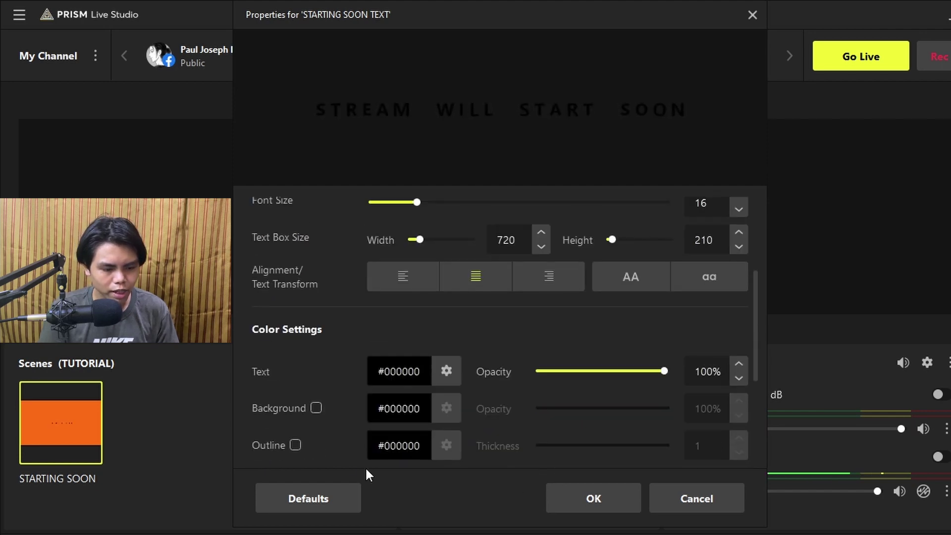
click(295, 445)
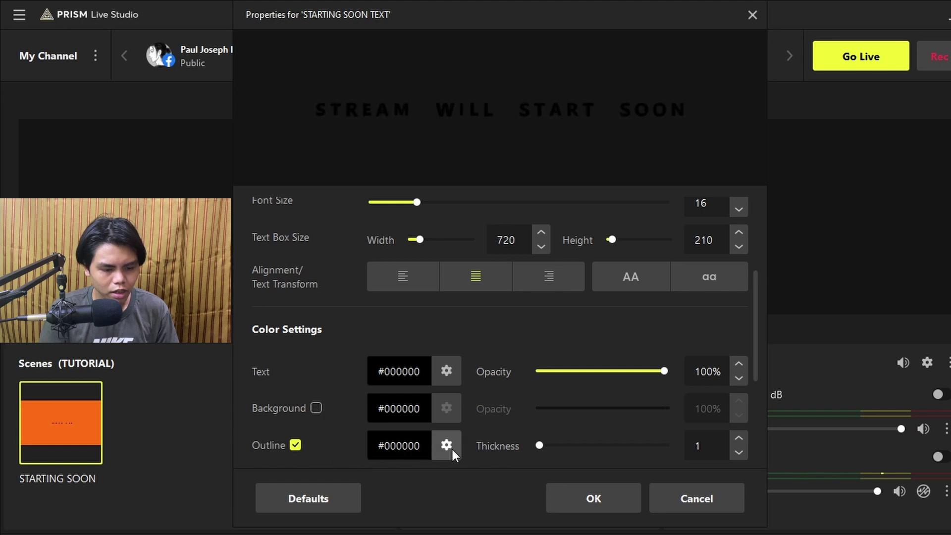
Set the lettering colour to white and the outline colour to black, then apply.
click(446, 370)
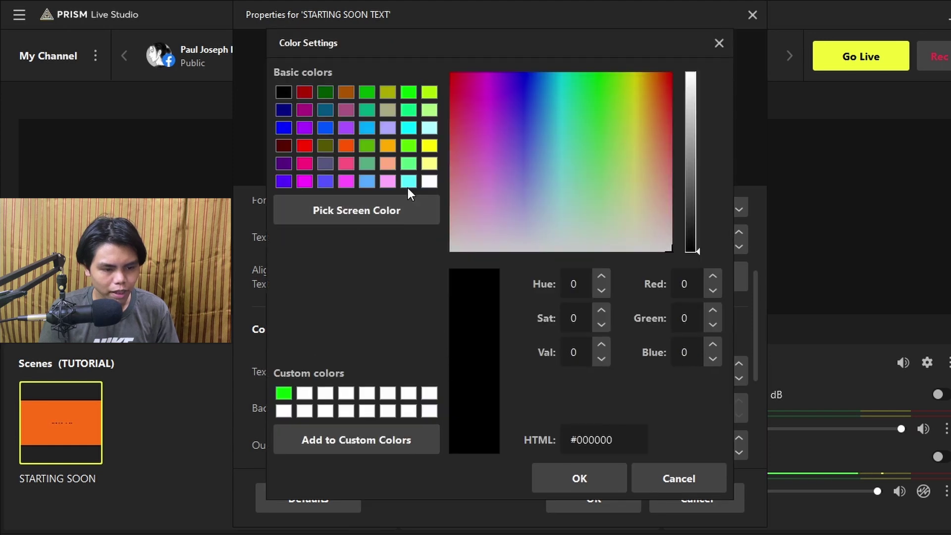
click(424, 182)
click(570, 478)
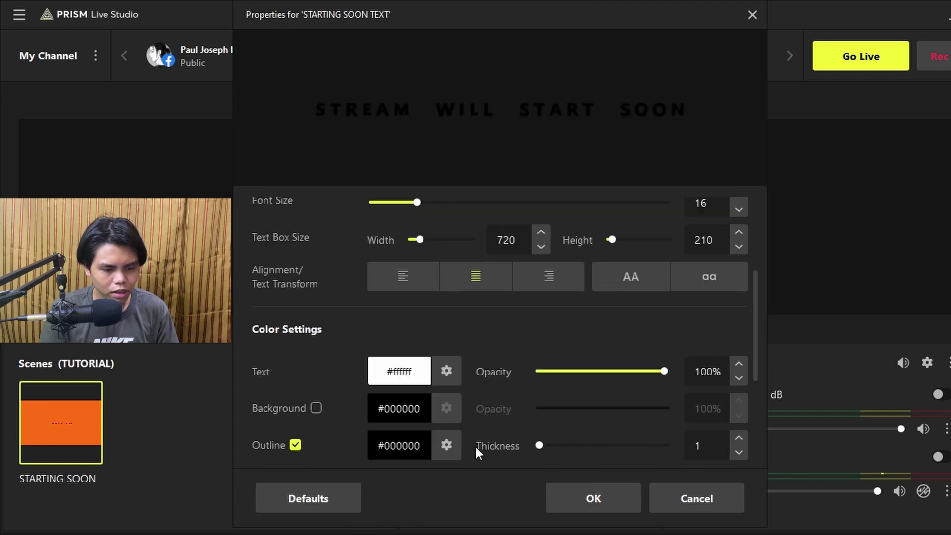
click(450, 445)
click(283, 92)
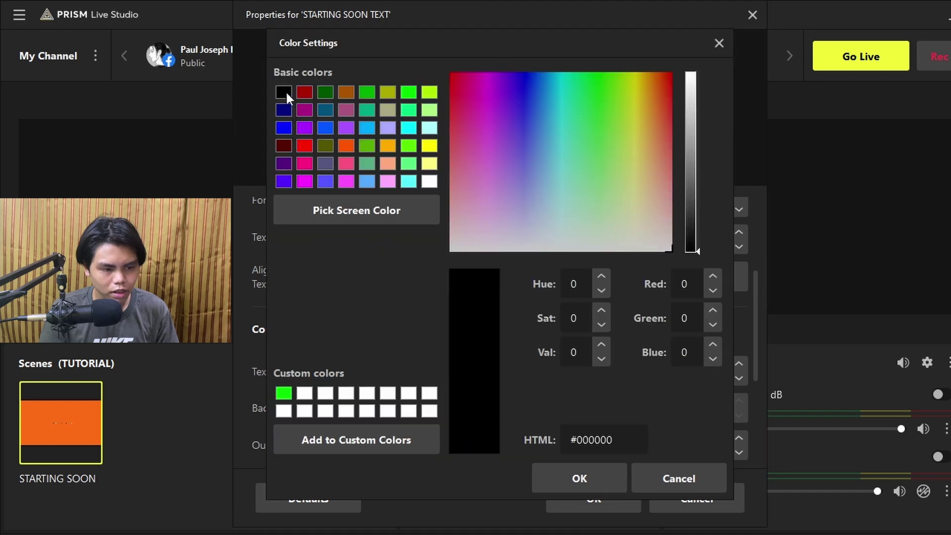
click(570, 477)
click(580, 505)
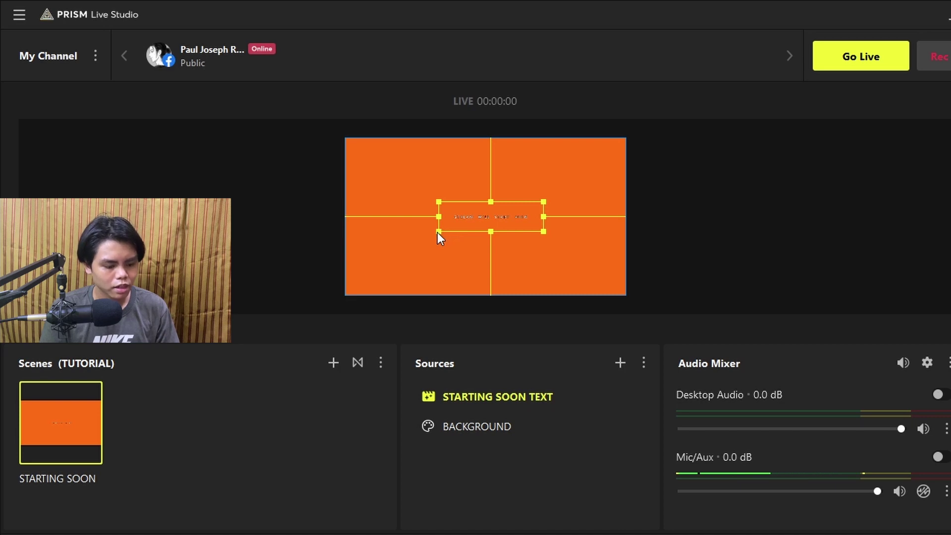
Resize the title box edge to edge across the canvas, centred vertically.
drag(437, 232, 334, 295)
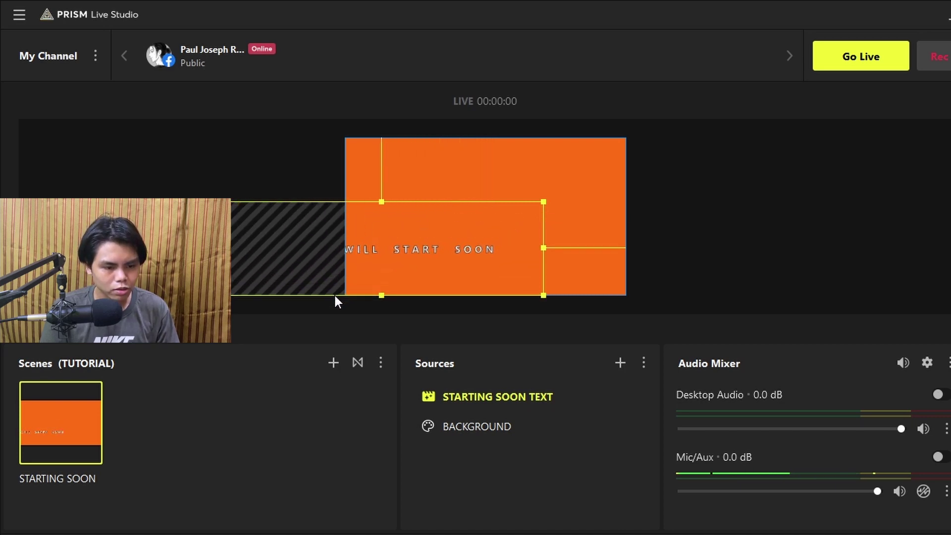
drag(421, 233, 506, 198)
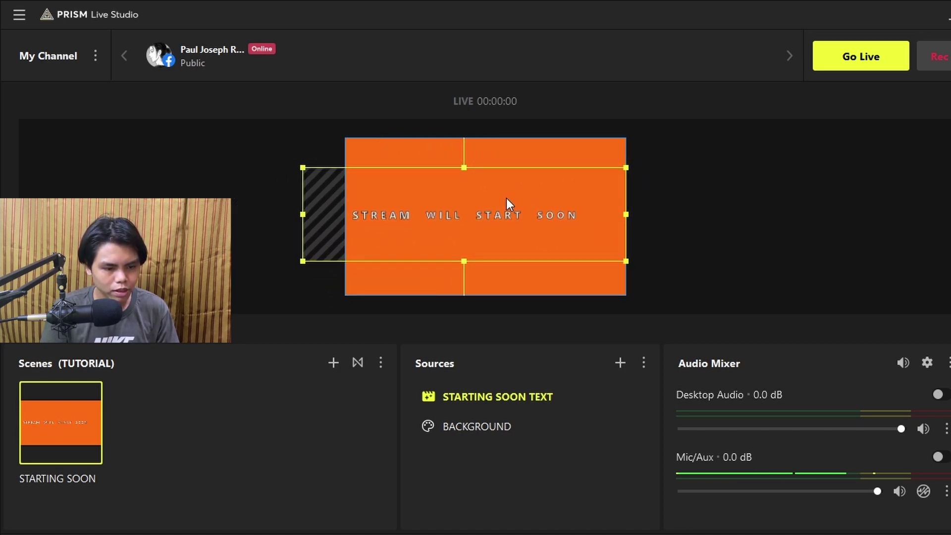
drag(310, 207, 345, 213)
mouse_move(442, 216)
mouse_down()
mouse_move(439, 238)
mouse_move(438, 227)
mouse_up()
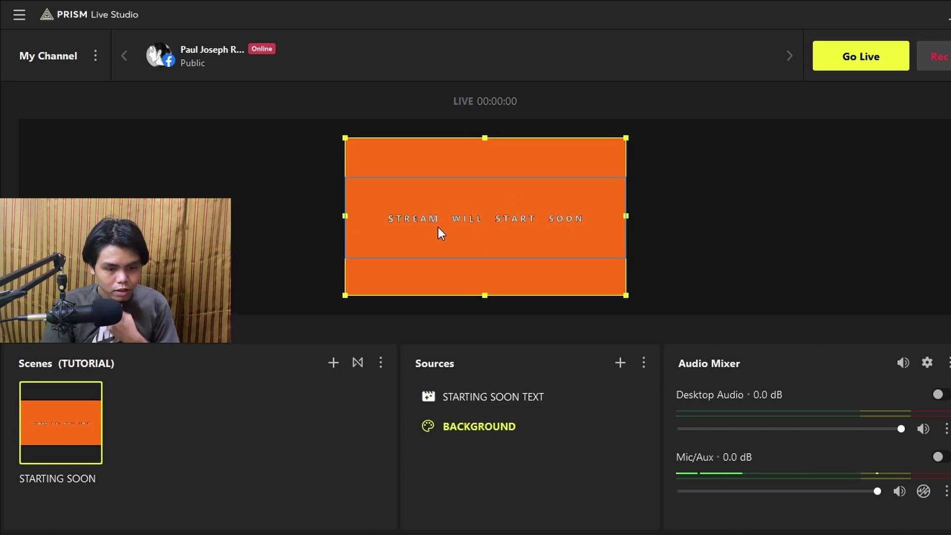
click(680, 204)
click(557, 224)
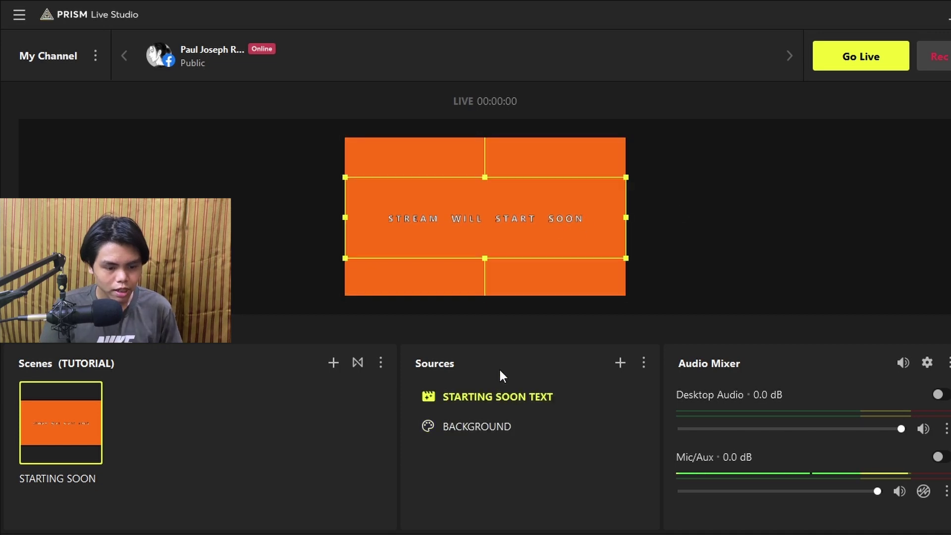
Raise the title's black outline thickness to 7 and apply.
double_click(484, 400)
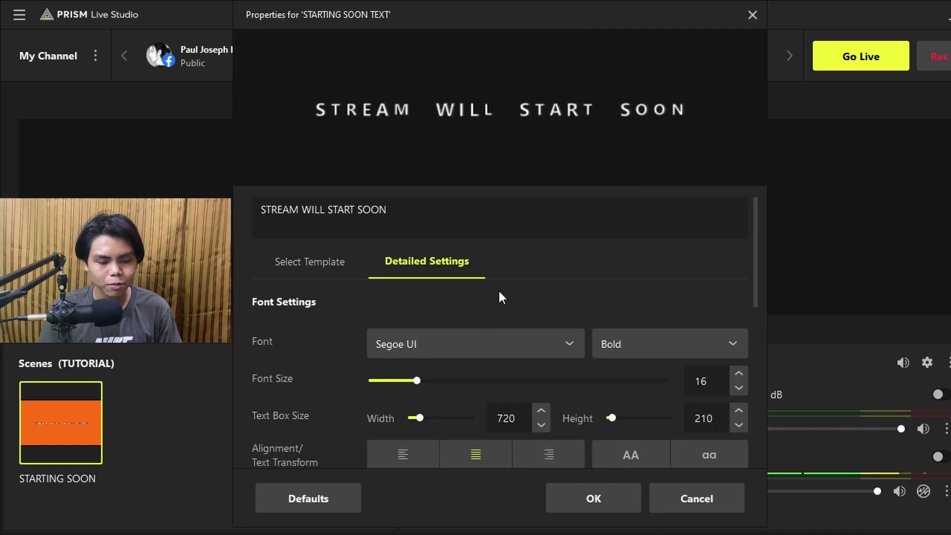
scroll(499, 296, down, 4)
scroll(499, 293, down, 1)
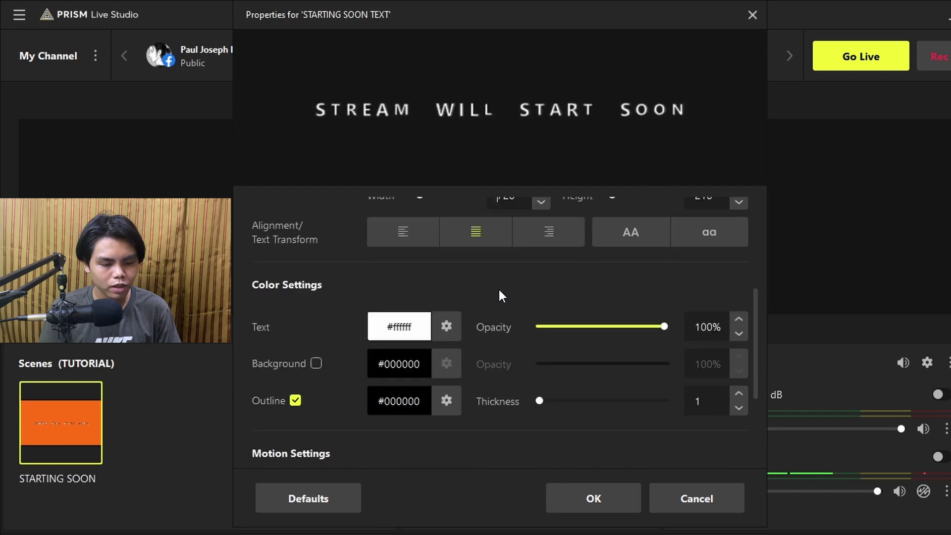
click(739, 394)
click(738, 394)
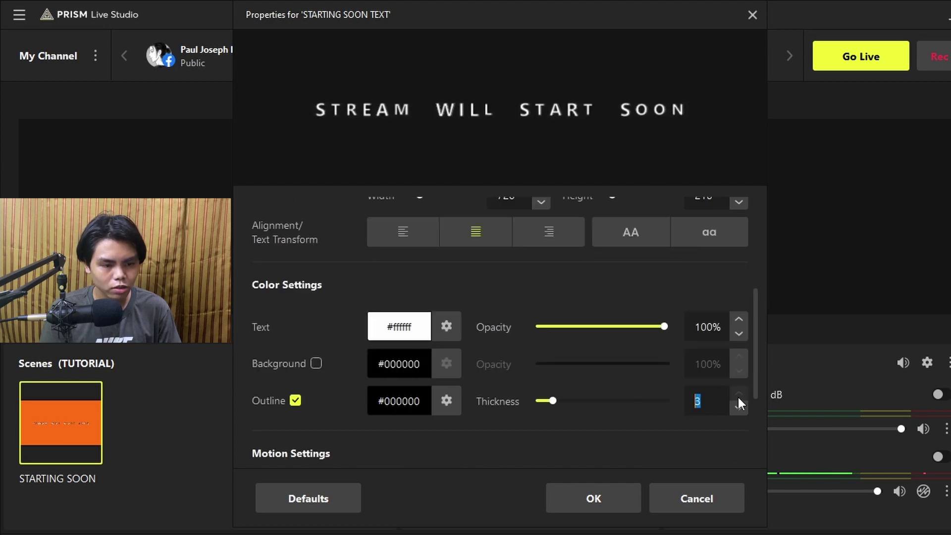
click(739, 394)
click(739, 393)
click(739, 394)
click(739, 393)
click(739, 394)
click(738, 394)
click(739, 397)
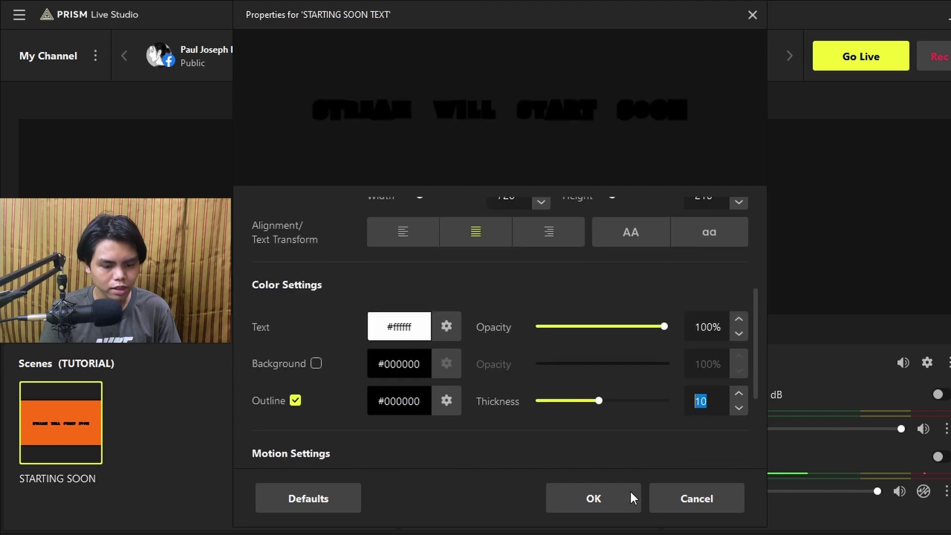
click(739, 408)
click(739, 408)
click(740, 409)
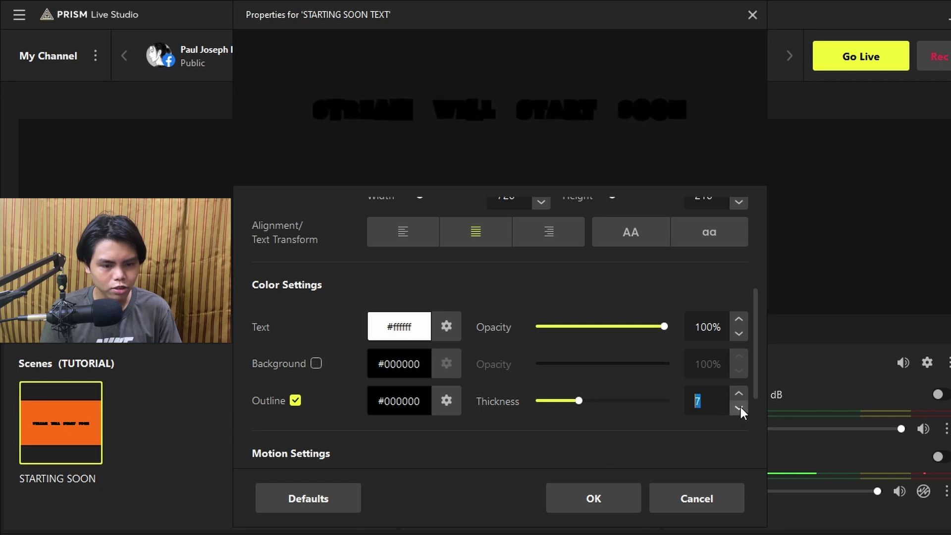
key(Return)
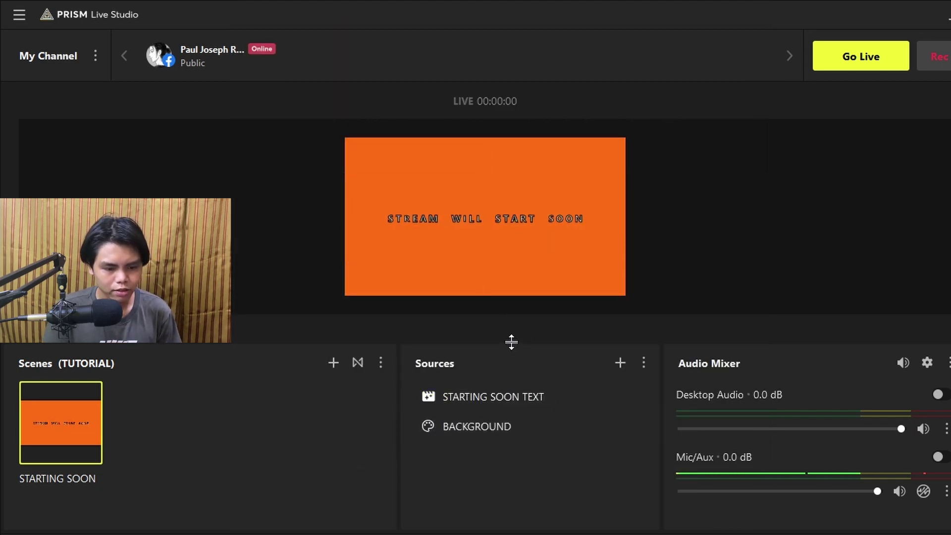
Enlarge the preview and recolour the BACKGROUND panel light blue (#00aaff).
drag(512, 342, 516, 453)
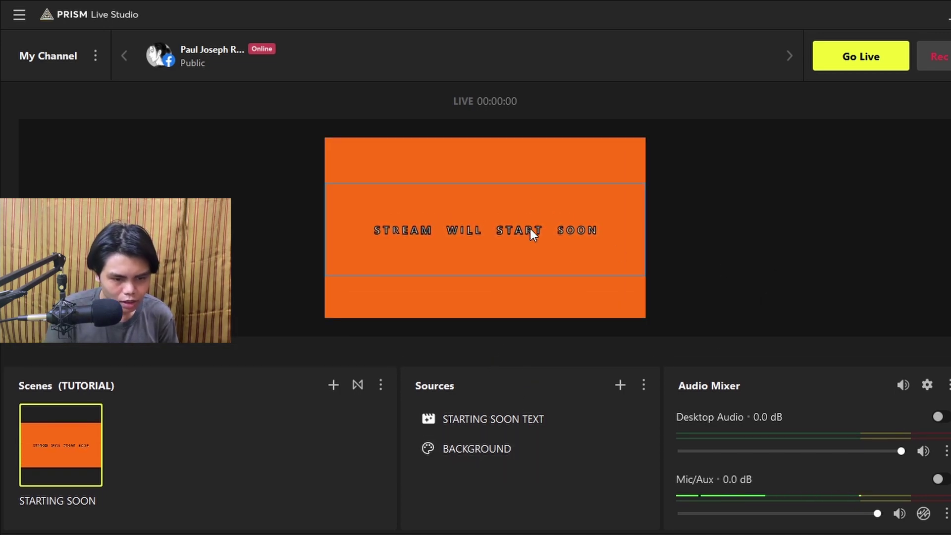
click(535, 152)
double_click(481, 446)
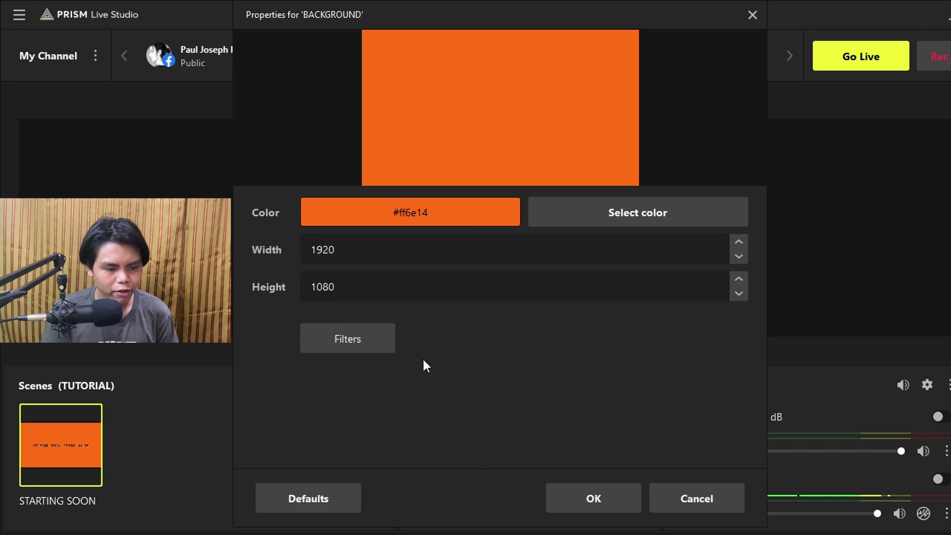
click(659, 215)
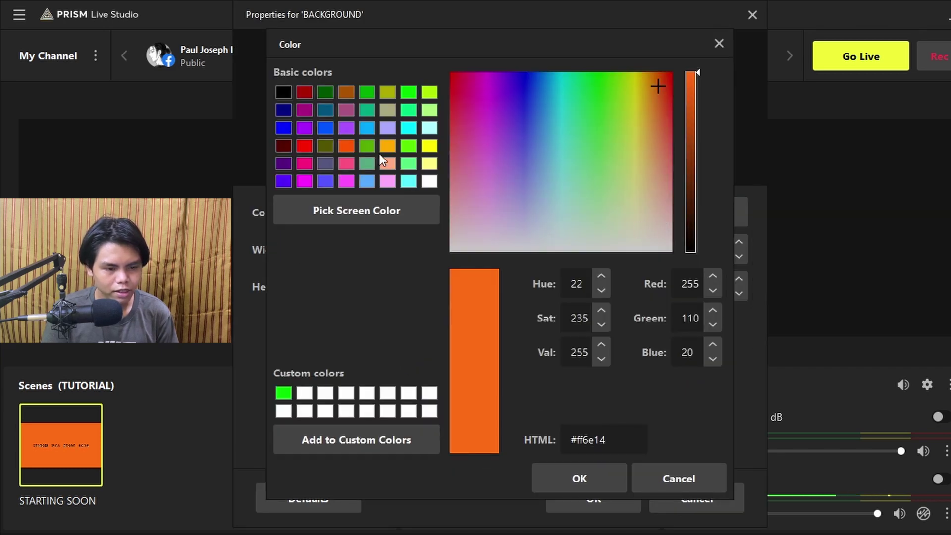
click(367, 128)
click(574, 473)
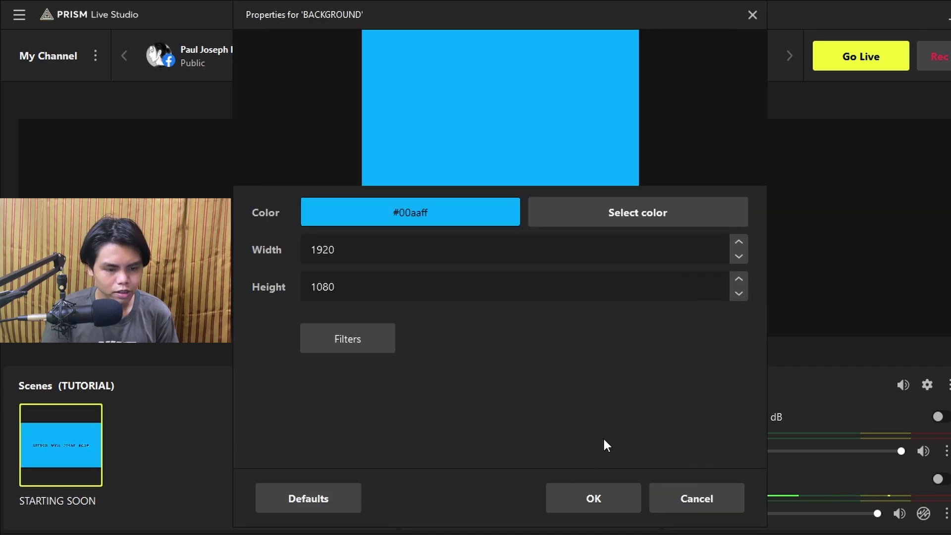
click(613, 488)
click(712, 239)
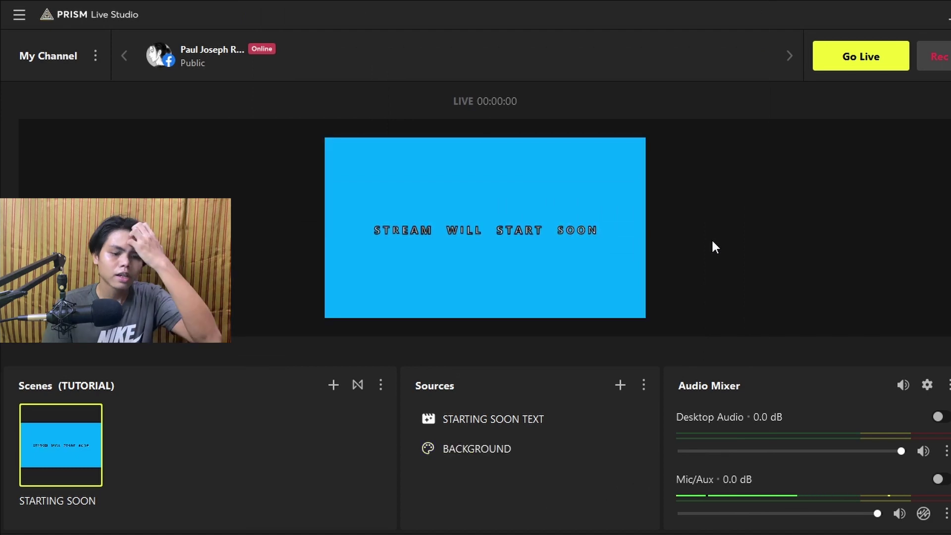
click(512, 232)
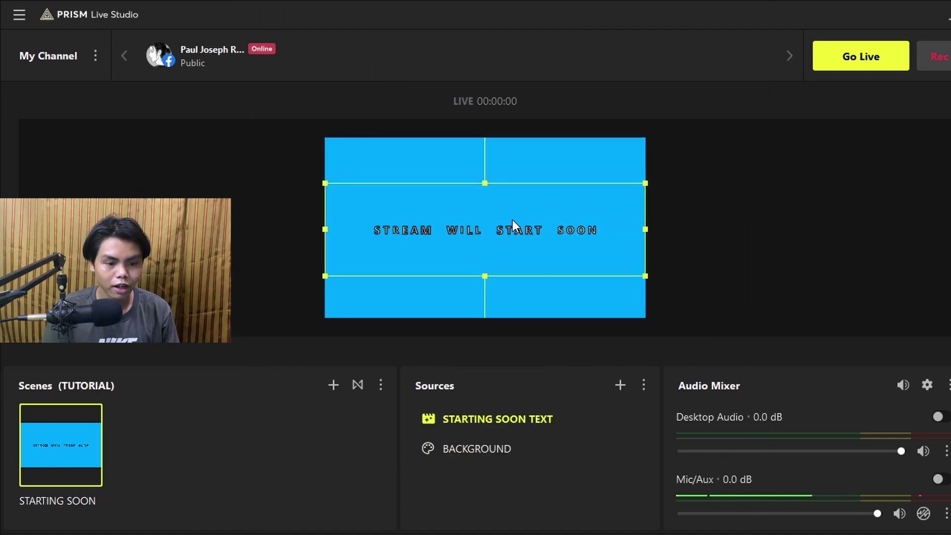
Lock the STARTING SOON TEXT and BACKGROUND sources, then begin adding a new scene.
mouse_move(512, 219)
mouse_down()
mouse_move(430, 229)
mouse_move(515, 227)
mouse_move(507, 218)
mouse_up()
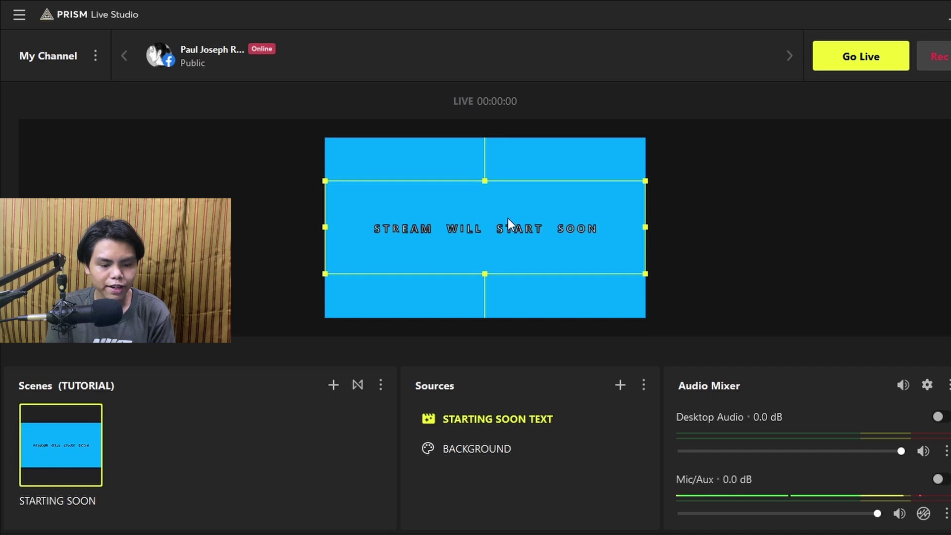
click(629, 419)
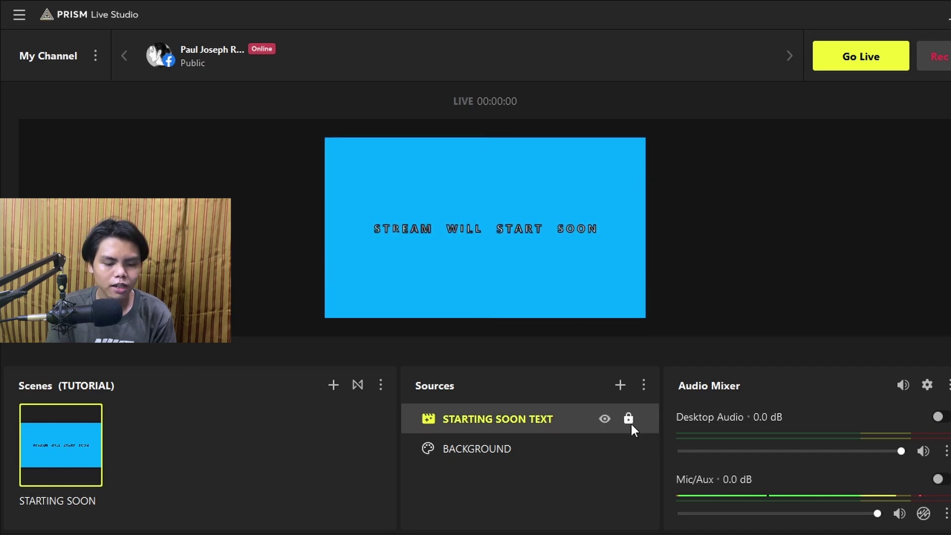
click(629, 448)
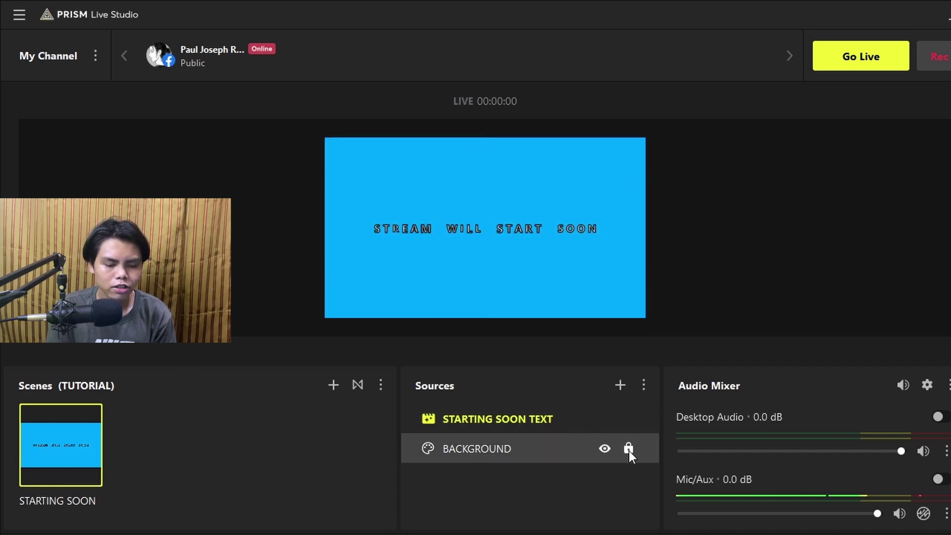
click(523, 446)
click(524, 426)
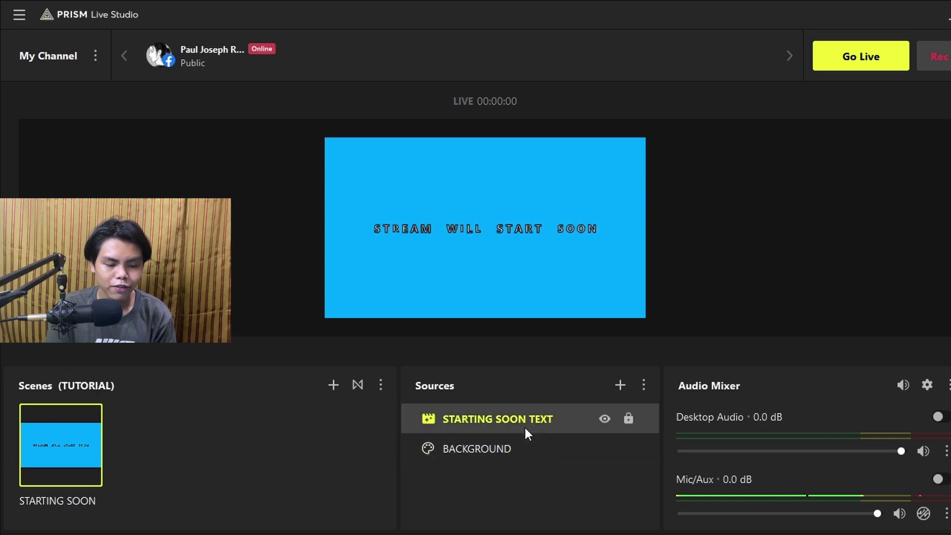
click(525, 446)
click(519, 419)
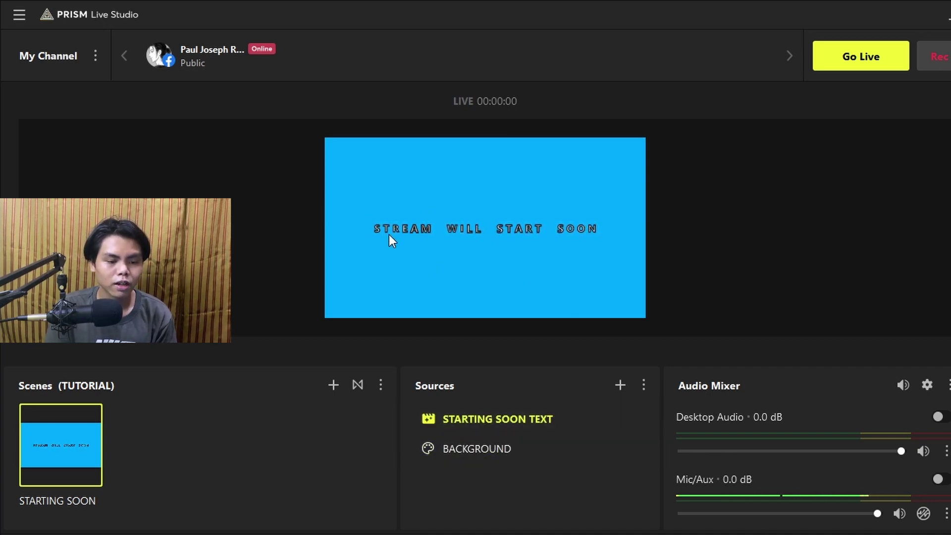
click(628, 422)
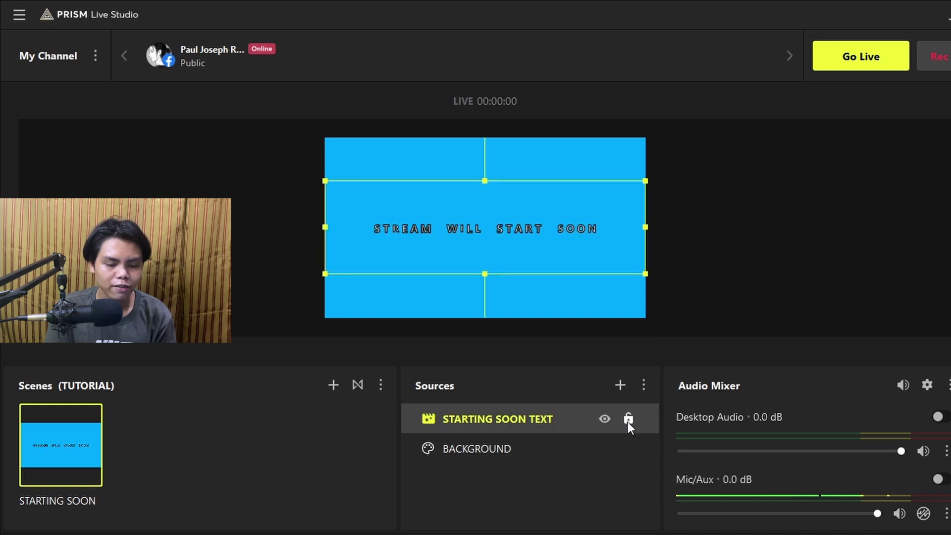
click(628, 420)
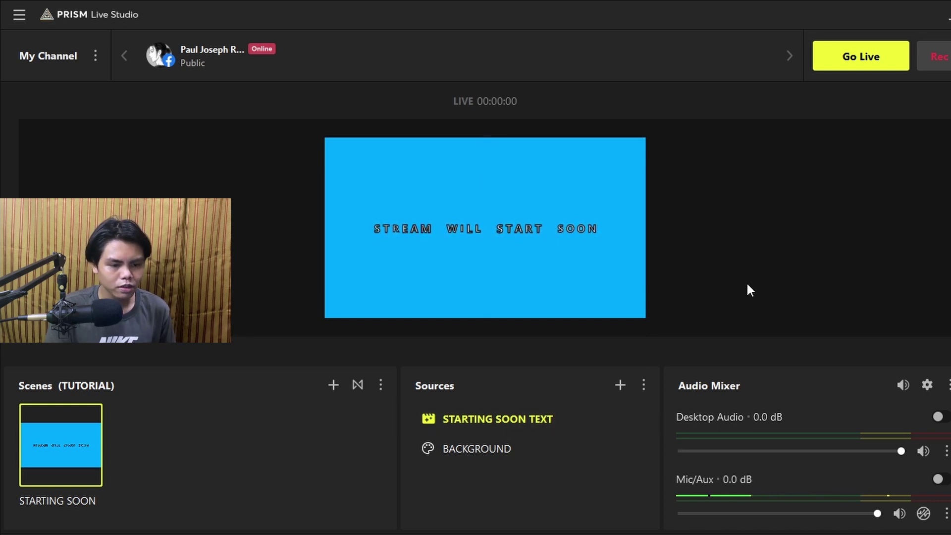
click(334, 385)
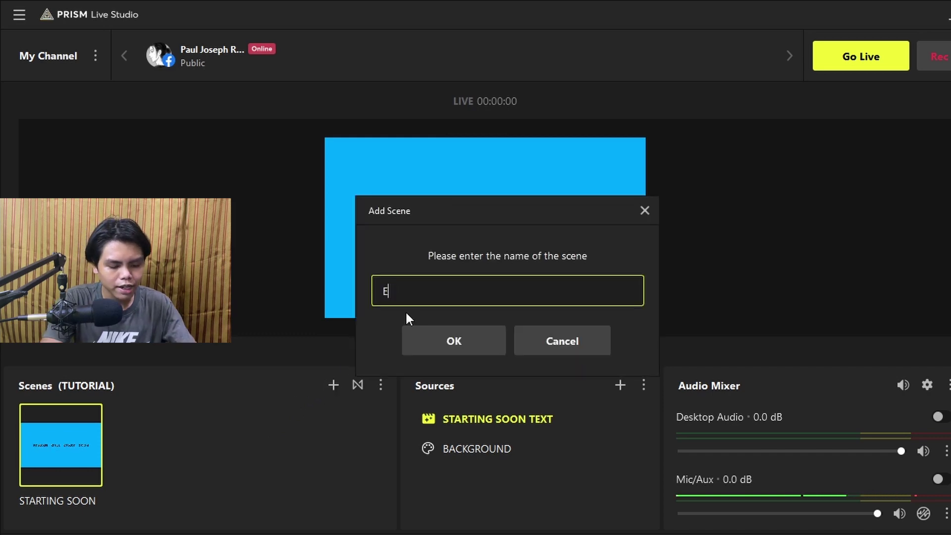
Create the ENDING SCENE and paste in a single copy of the STARTING SOON TEXT source.
text(ENDING SCENE)
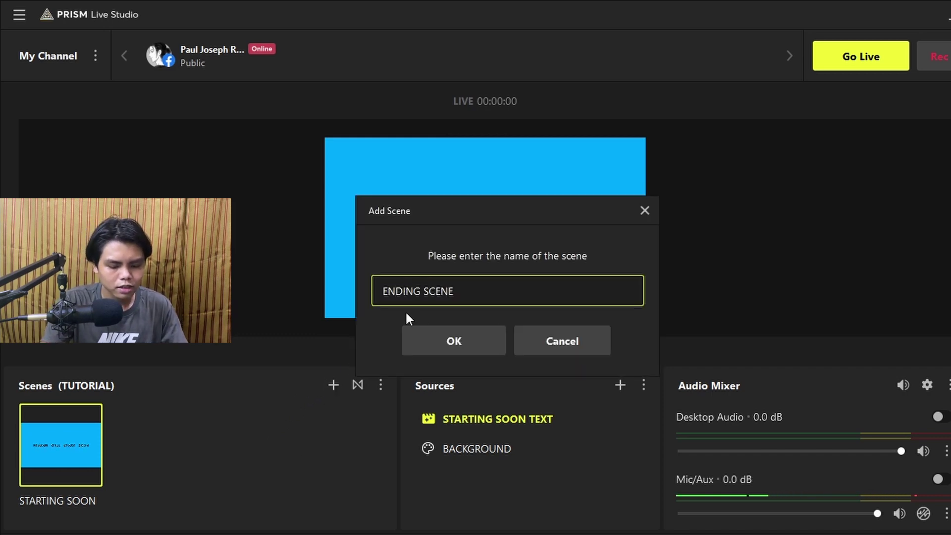
key(Return)
key(ctrl+v)
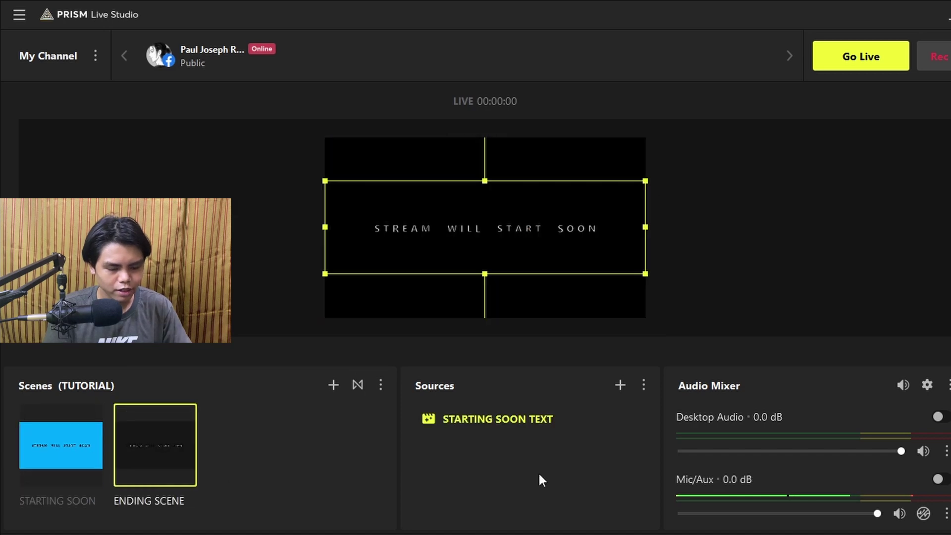
key(ctrl+v)
click(474, 447)
key(Delete)
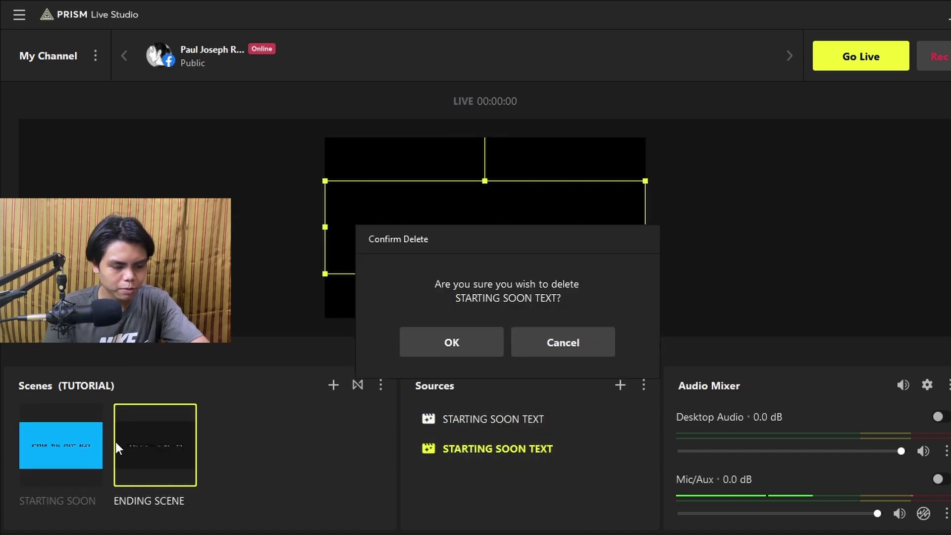
click(441, 347)
Copy BACKGROUND from STARTING SOON into ENDING SCENE and place it below the text.
click(43, 471)
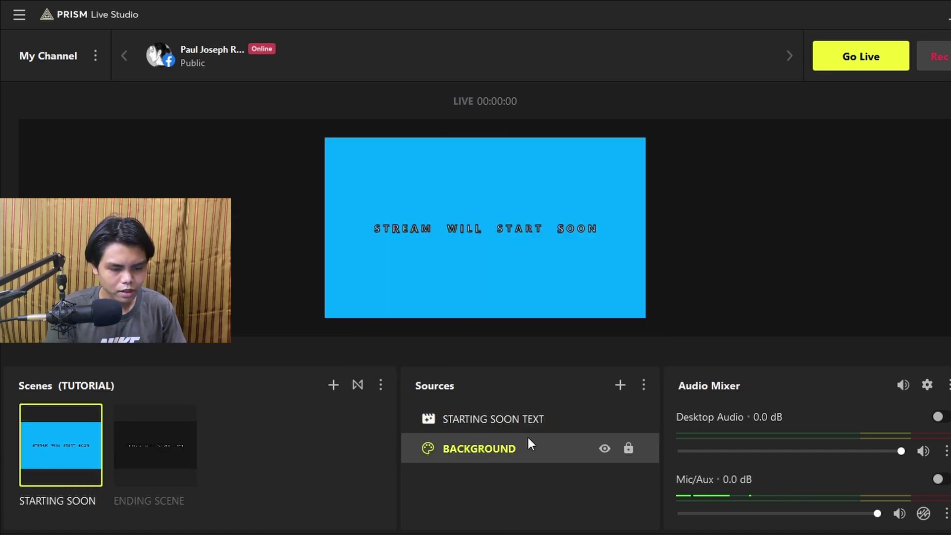
click(520, 423)
click(515, 444)
right_click(515, 444)
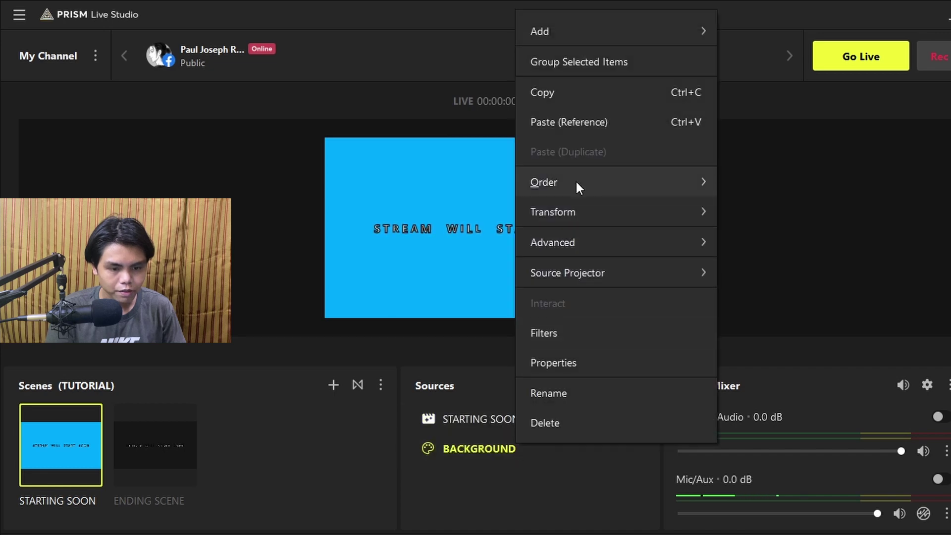
click(580, 97)
click(183, 413)
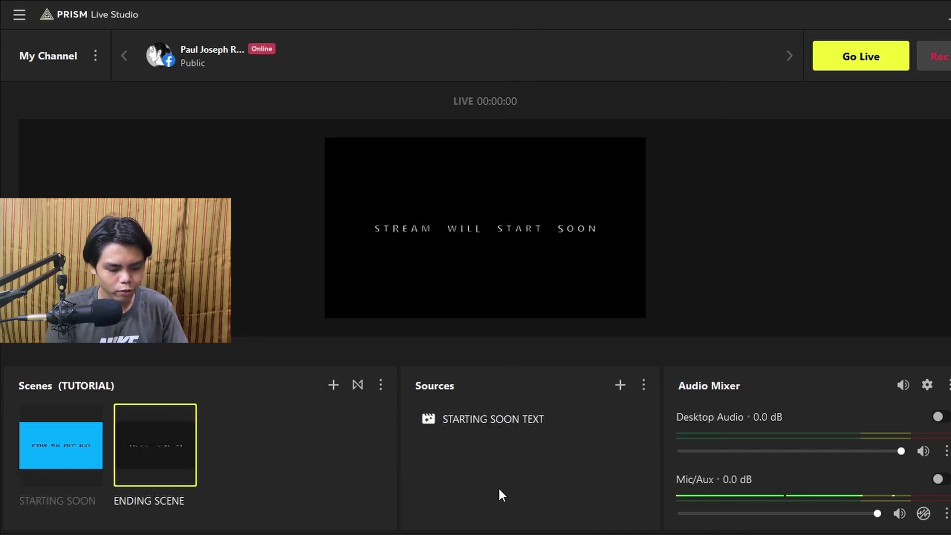
key(ctrl+v)
drag(500, 418, 490, 450)
click(748, 180)
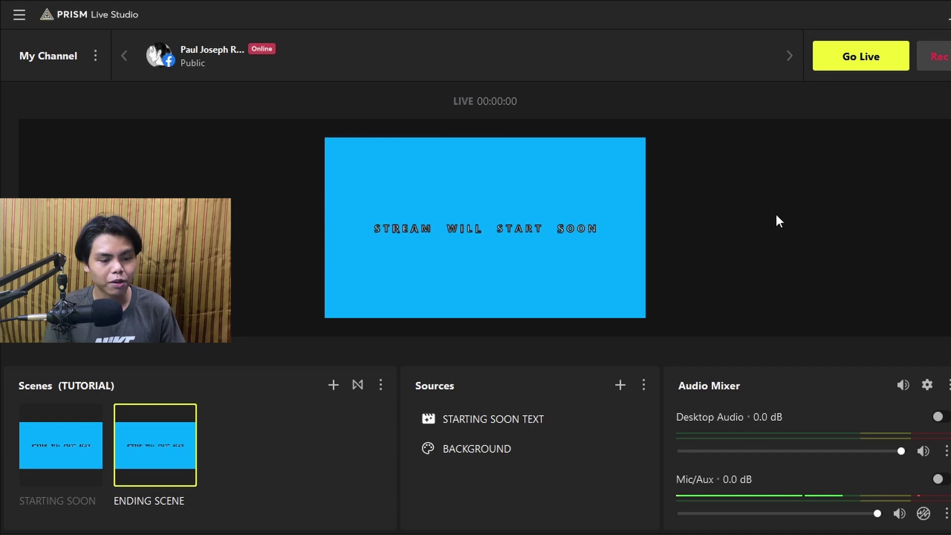
Replace the title text with 'THANKS FOR WATCHING' and 'THE STREAM!' on two lines.
click(501, 418)
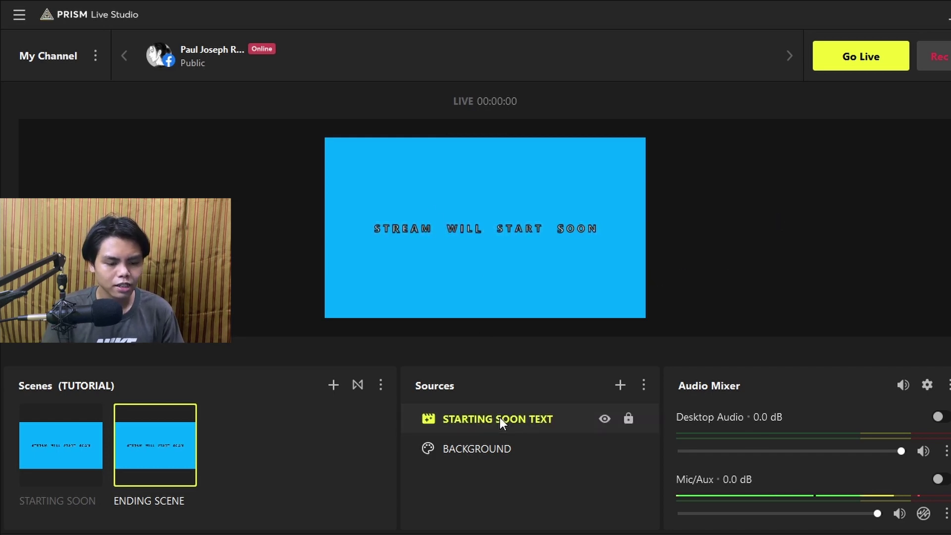
double_click(501, 418)
drag(389, 210, 261, 210)
text(THANKS )
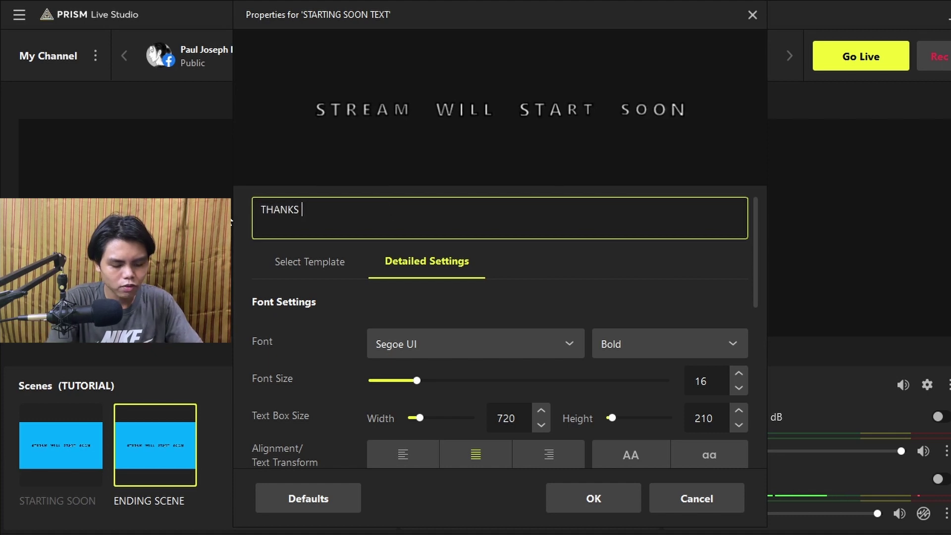
text(FOR WATCHING TH)
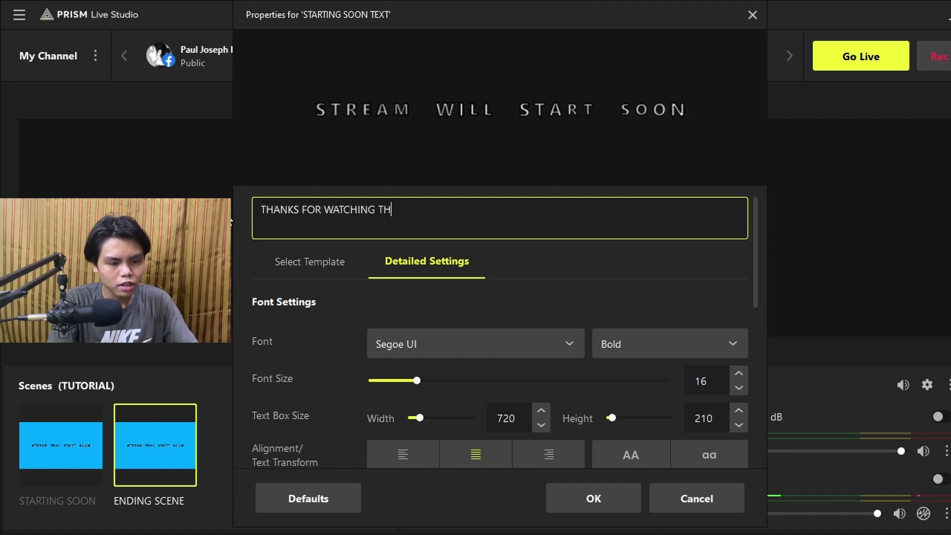
text(E)
key(BackSpace)
key(BackSpace)
key(BackSpace)
key(BackSpace)
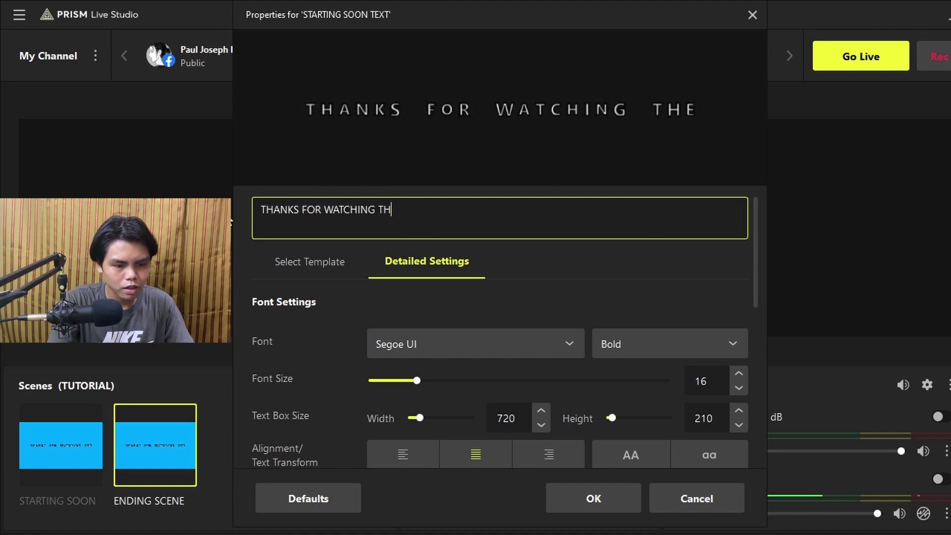
text(S)
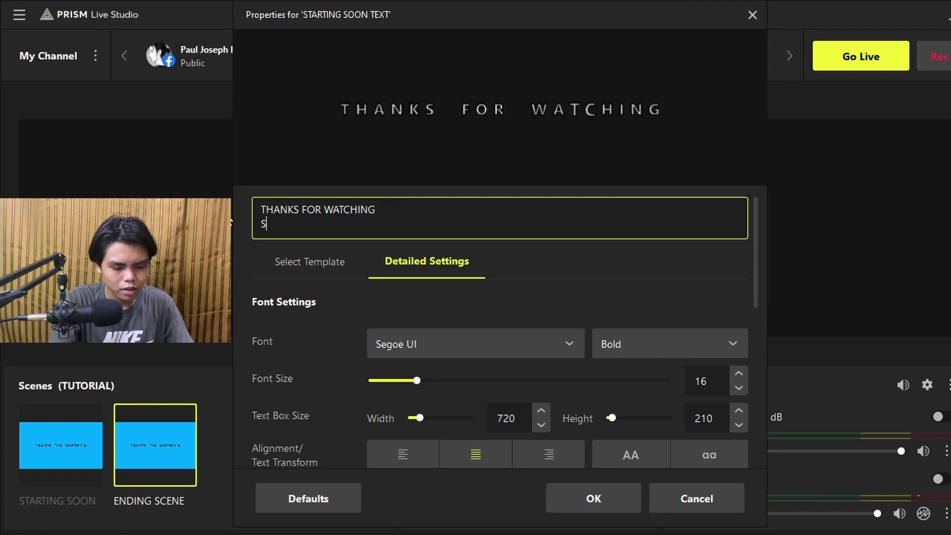
key(BackSpace)
text(H)
key(BackSpace)
text(TH)
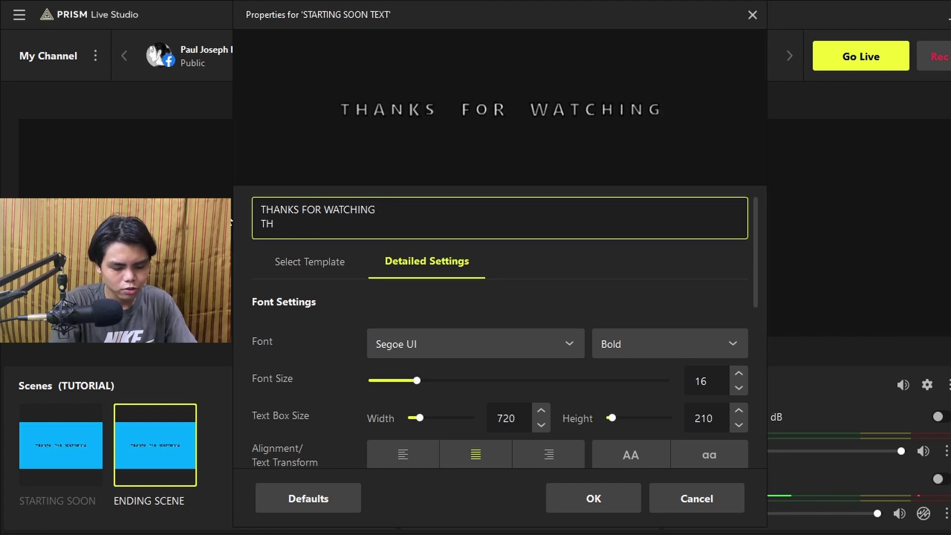
text(E STREA)
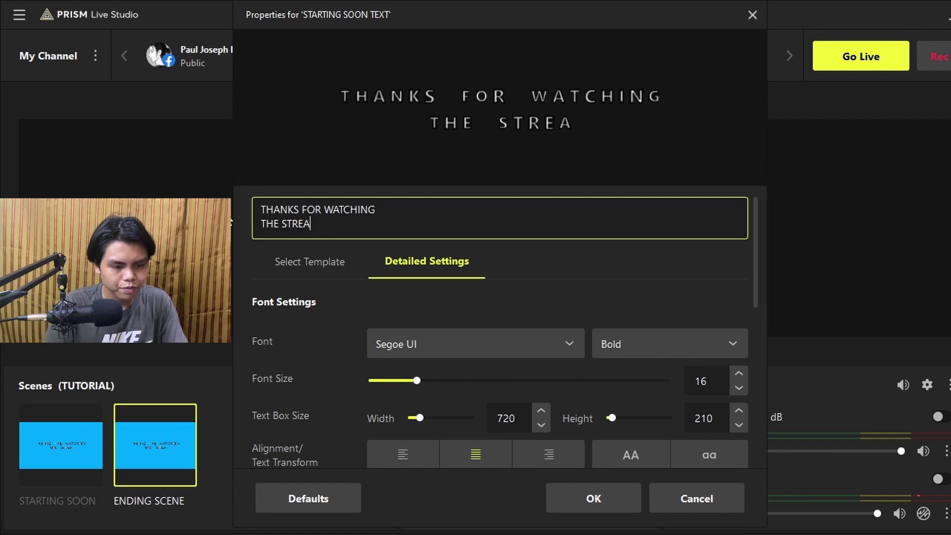
text(M)
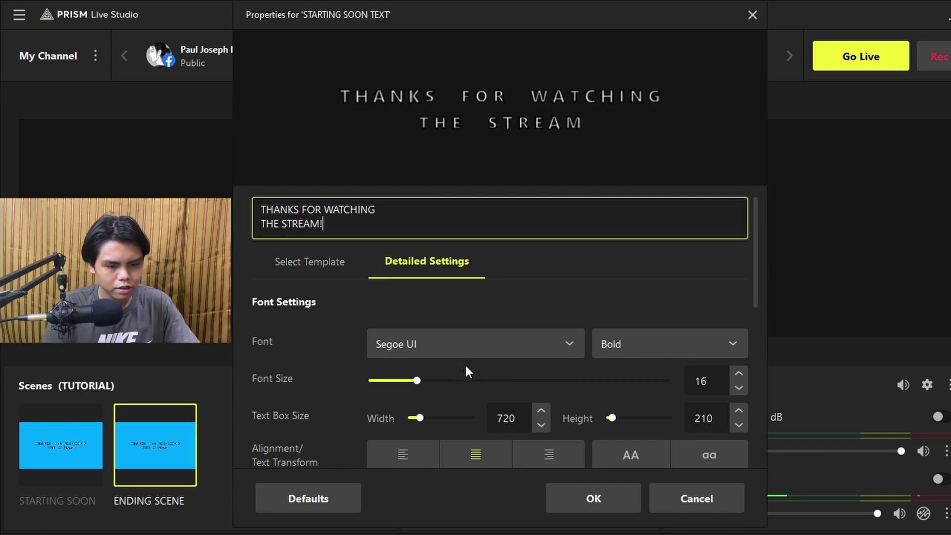
text(!)
click(575, 502)
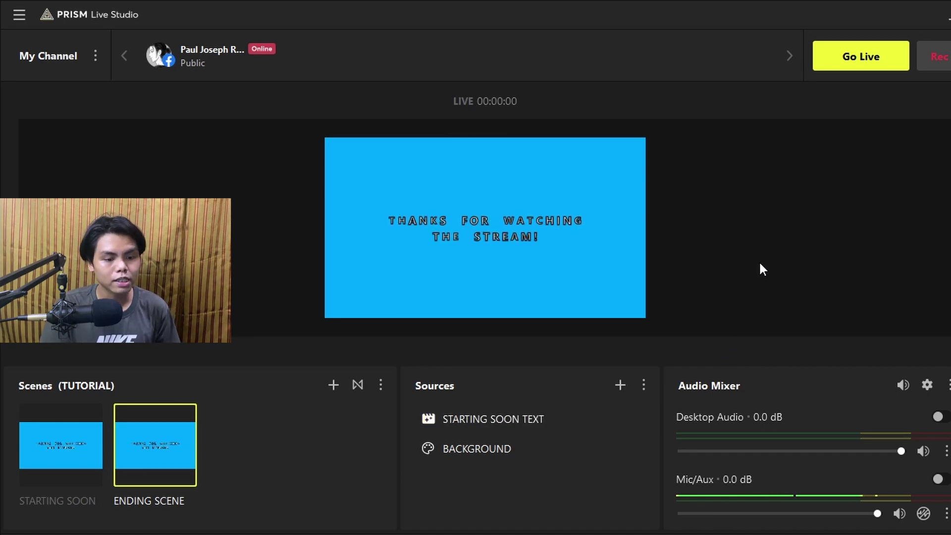
click(23, 442)
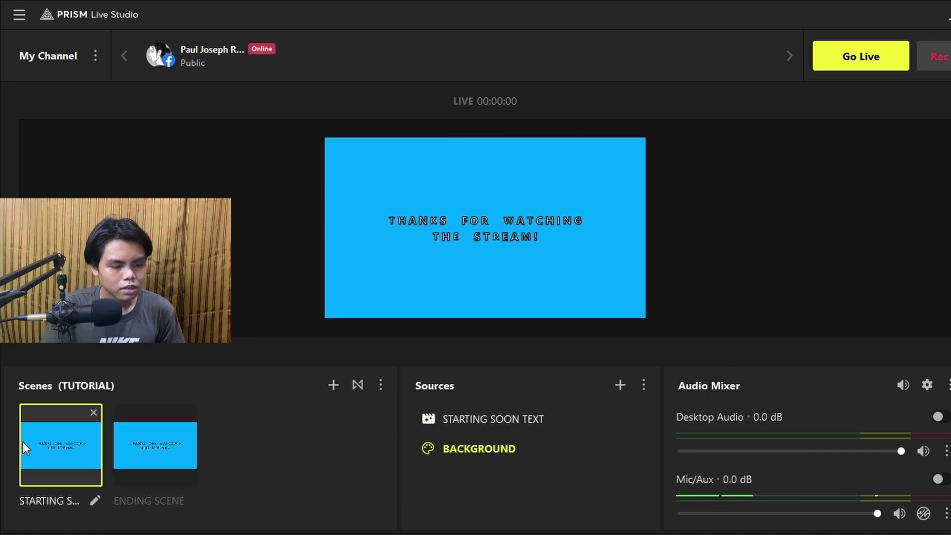
Add a scene named LIVE SCENE and move it between STARTING SOON and ENDING SCENE.
click(334, 384)
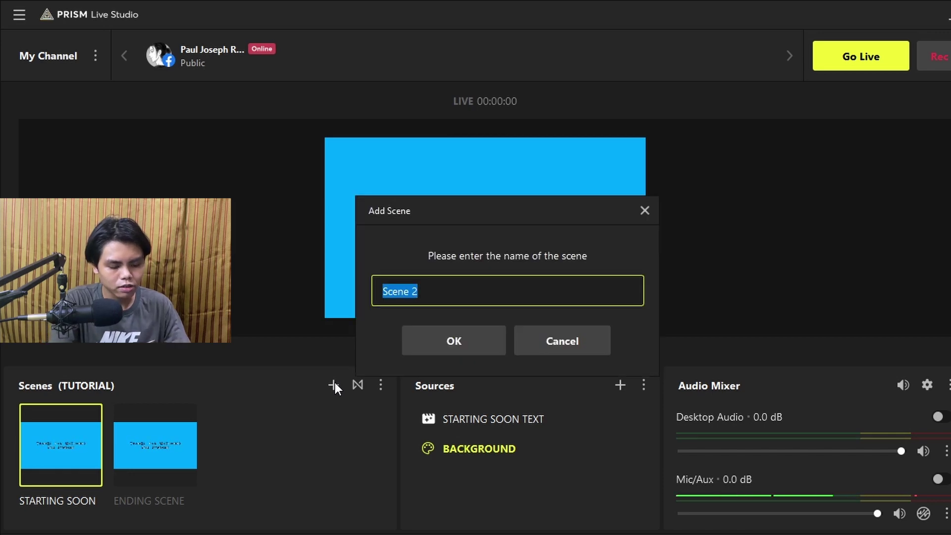
text(LIVE)
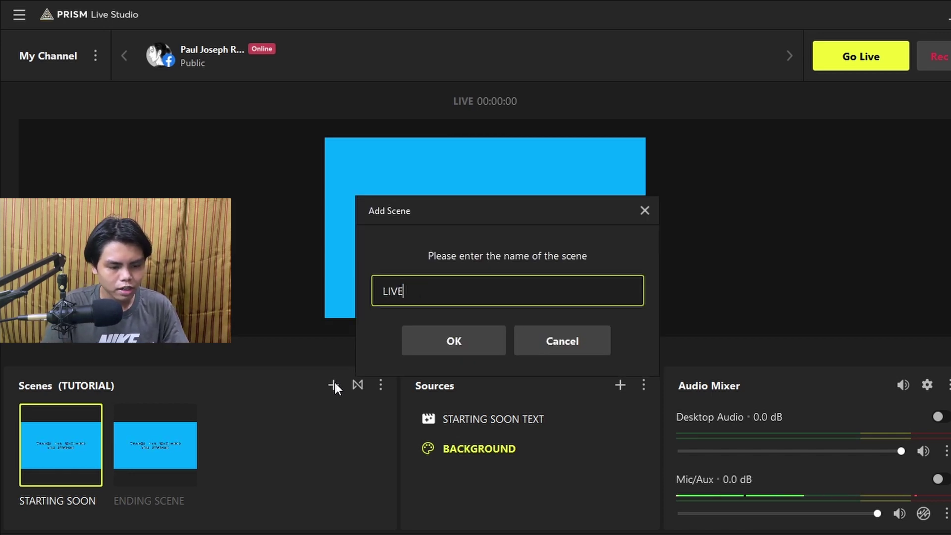
text( SCENES)
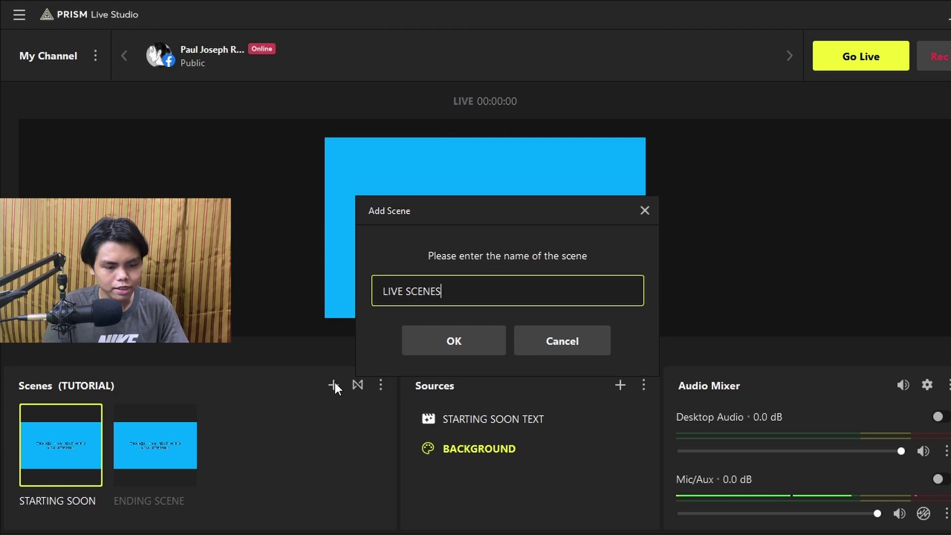
key(BackSpace)
click(452, 342)
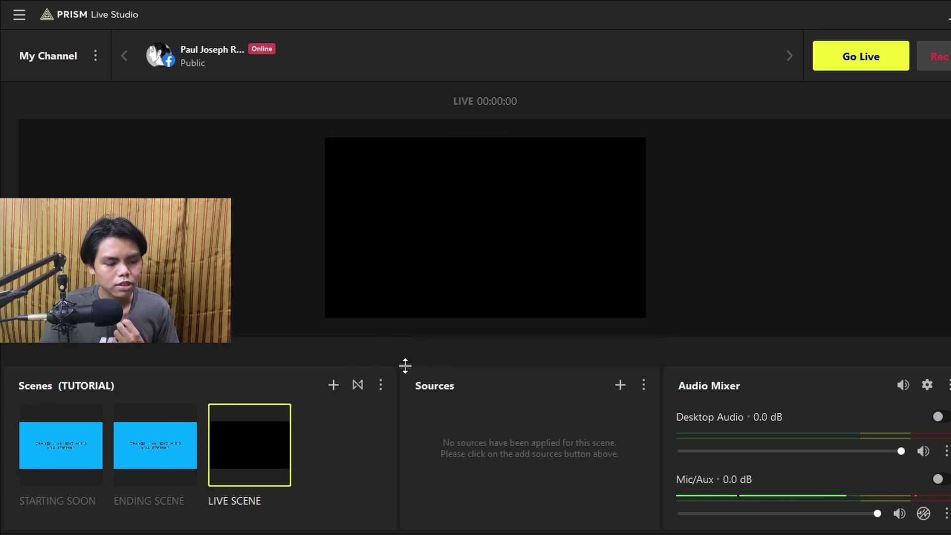
drag(272, 448, 160, 460)
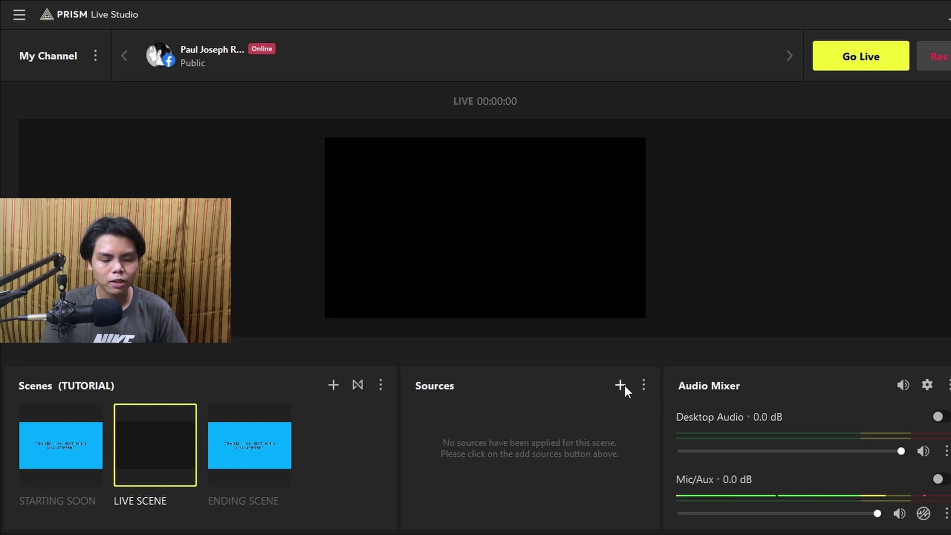
Add a PRISM Mobile source and name it Iphone 6s.
click(621, 385)
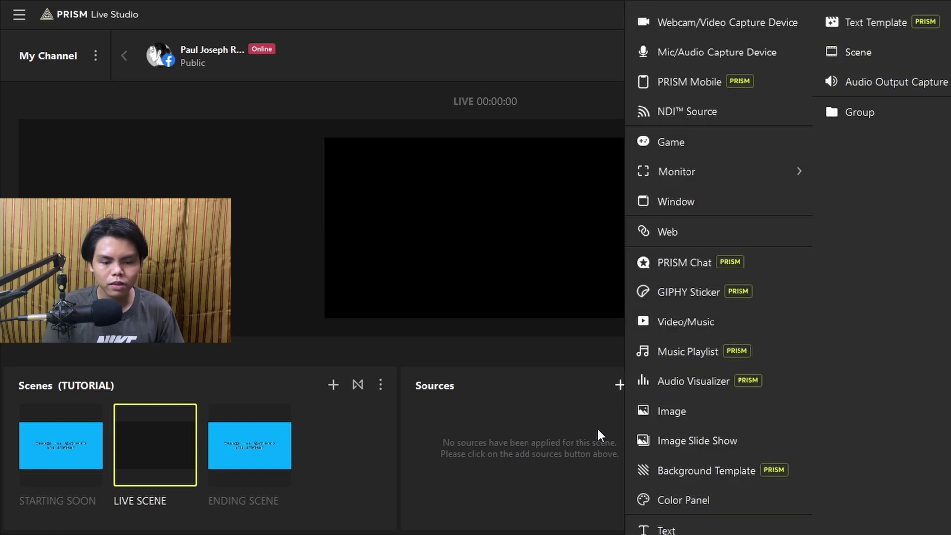
click(753, 78)
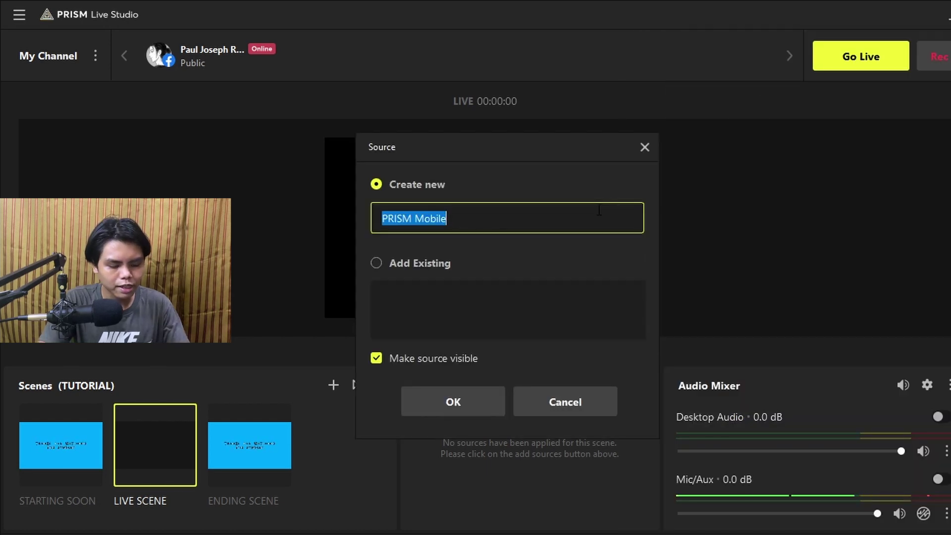
key(BackSpace)
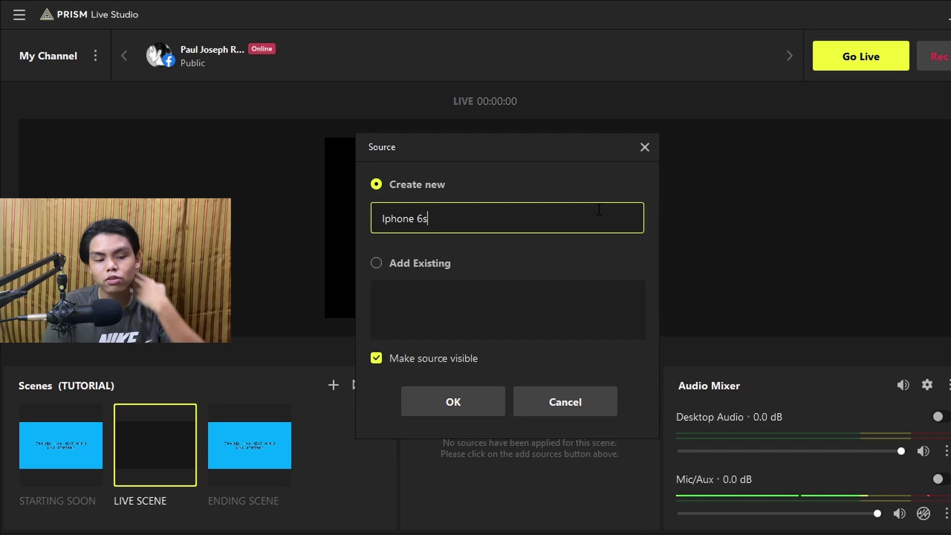
Create the Iphone 6s source and finish its Wi-Fi connection with a stable mirrored feed.
click(454, 401)
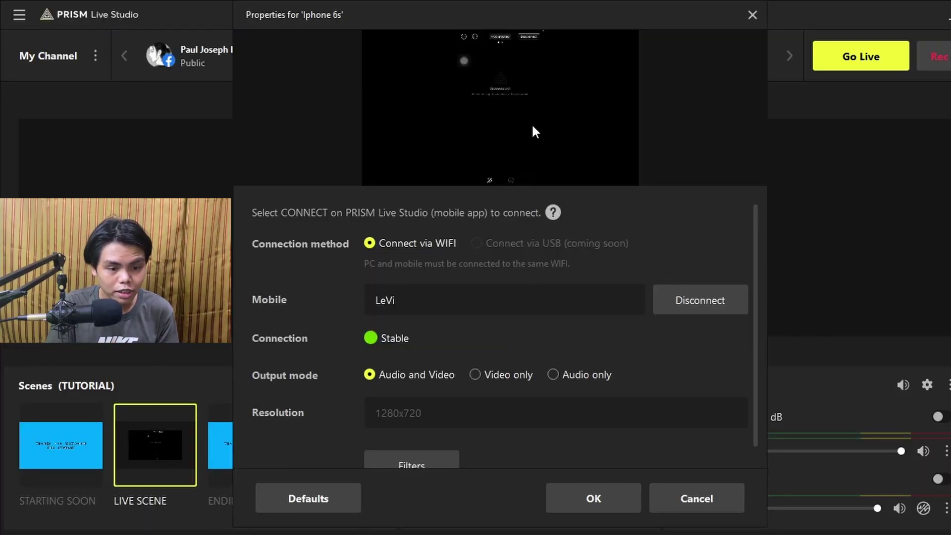
click(594, 498)
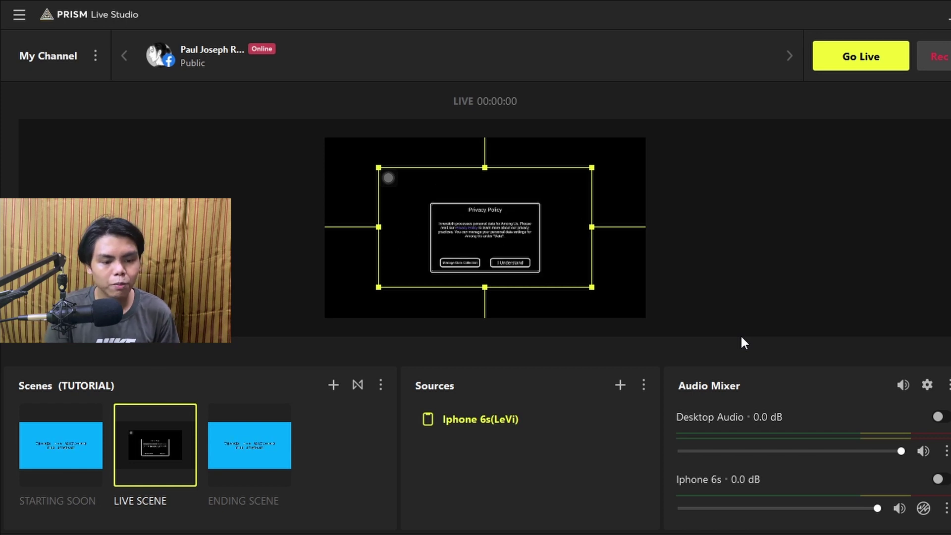
Move the iPhone feed to the top-left and stretch it to fill the whole canvas.
drag(491, 255, 466, 228)
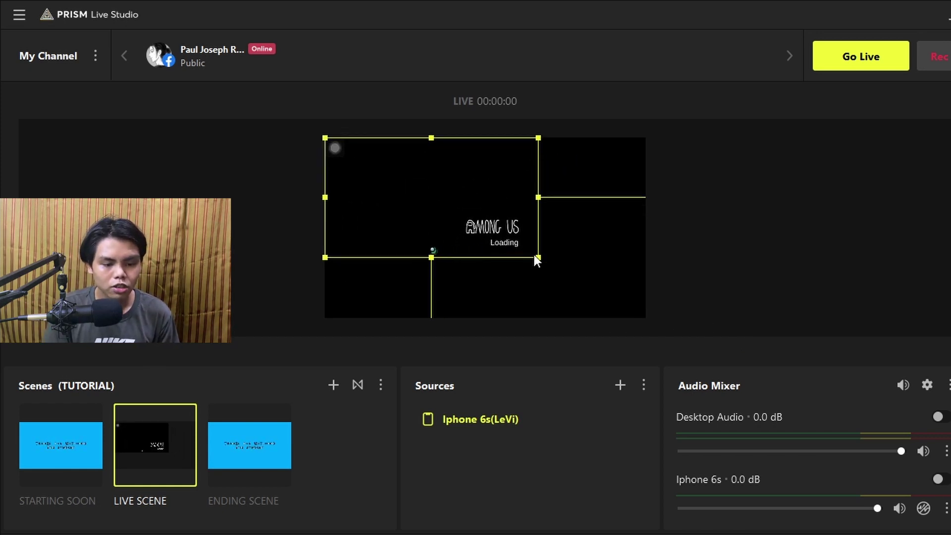
drag(537, 258, 645, 319)
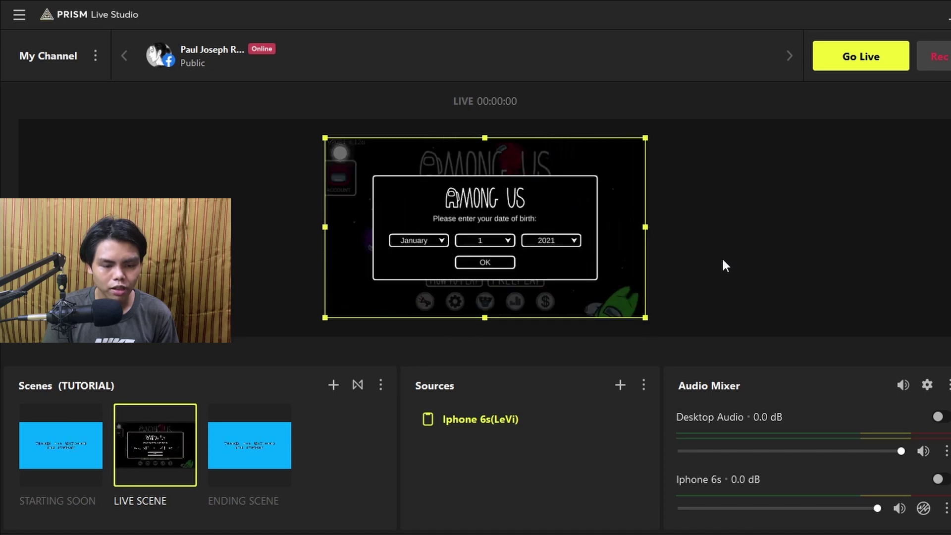
click(723, 260)
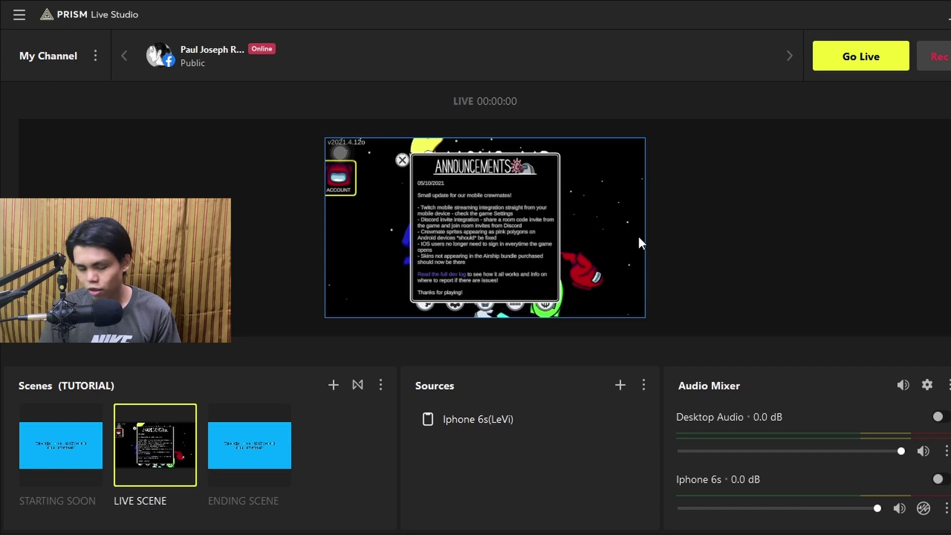
click(565, 206)
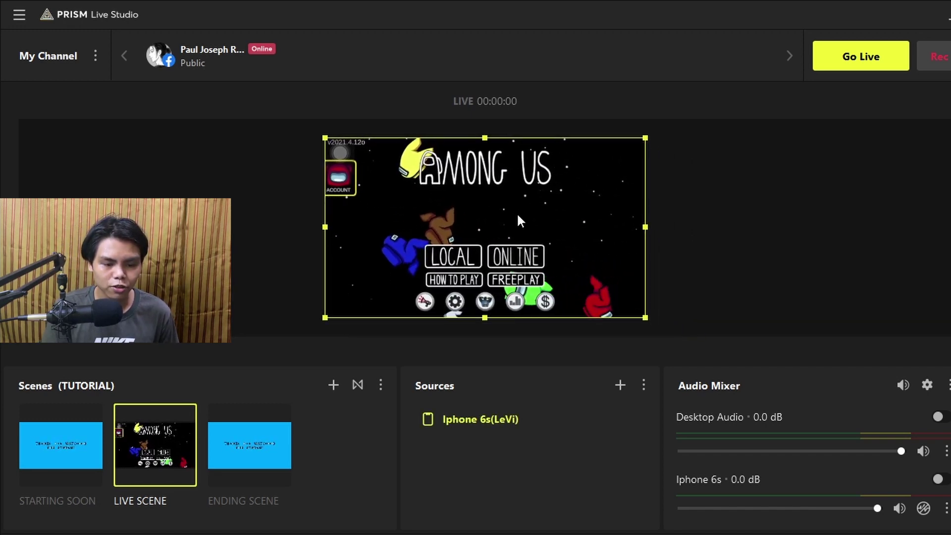
click(713, 216)
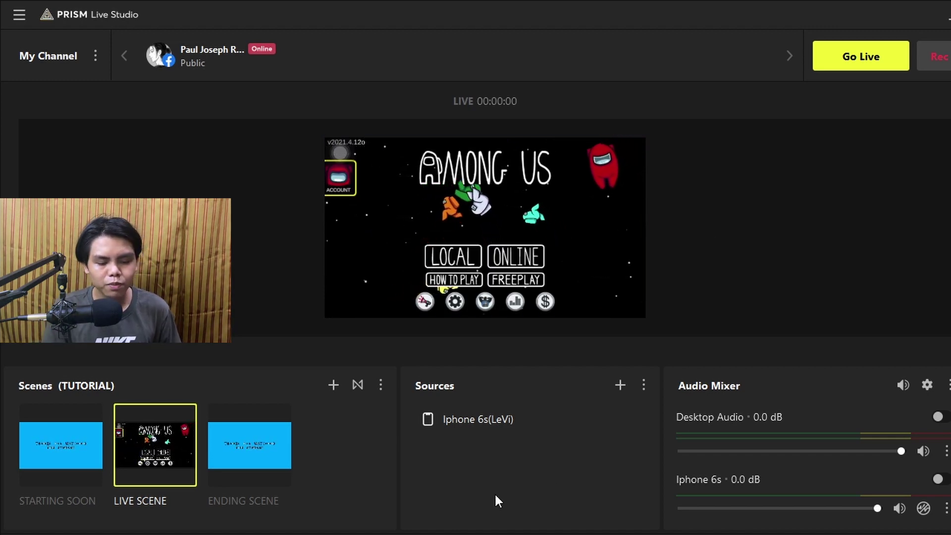
Add a Mic/Audio Capture source named CONDENSER MIC using Line 1/2 (M-Audio M-Track 2X2).
click(622, 384)
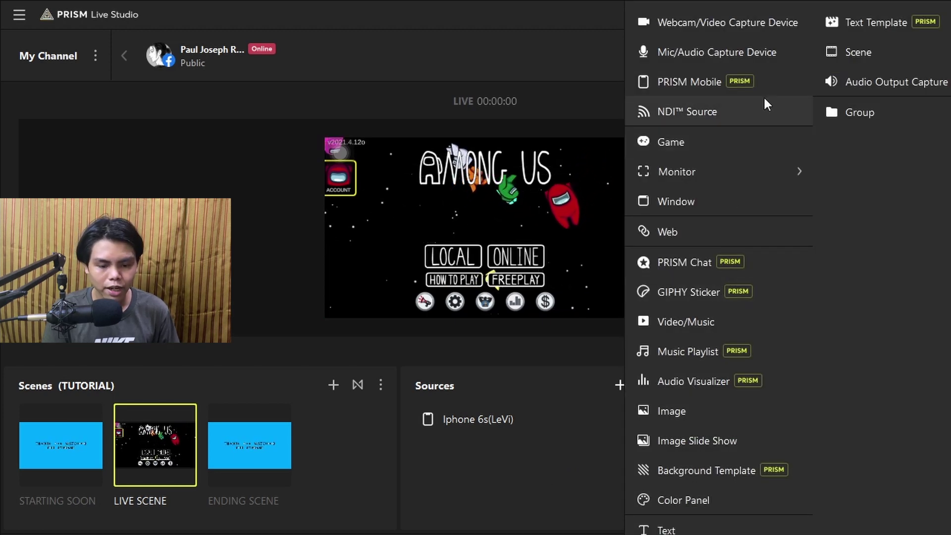
click(741, 58)
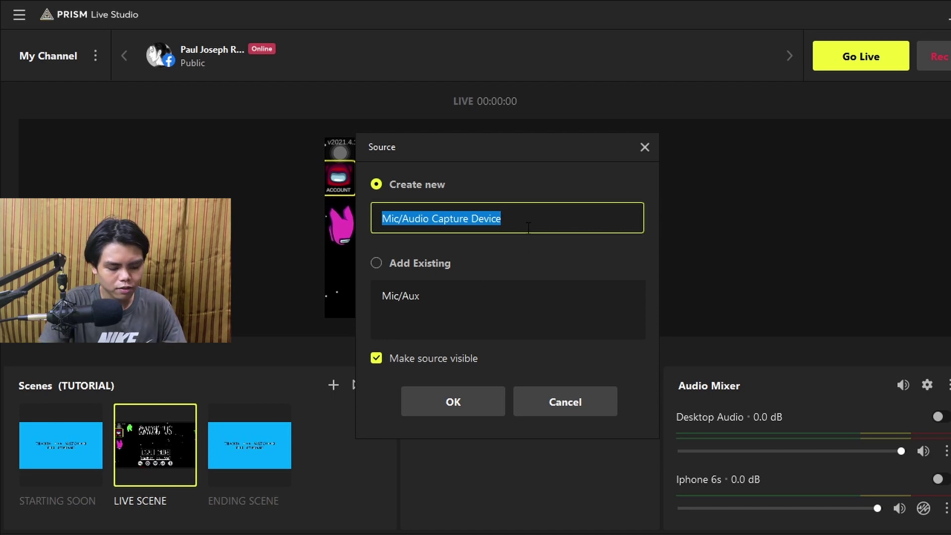
text(CONDEN)
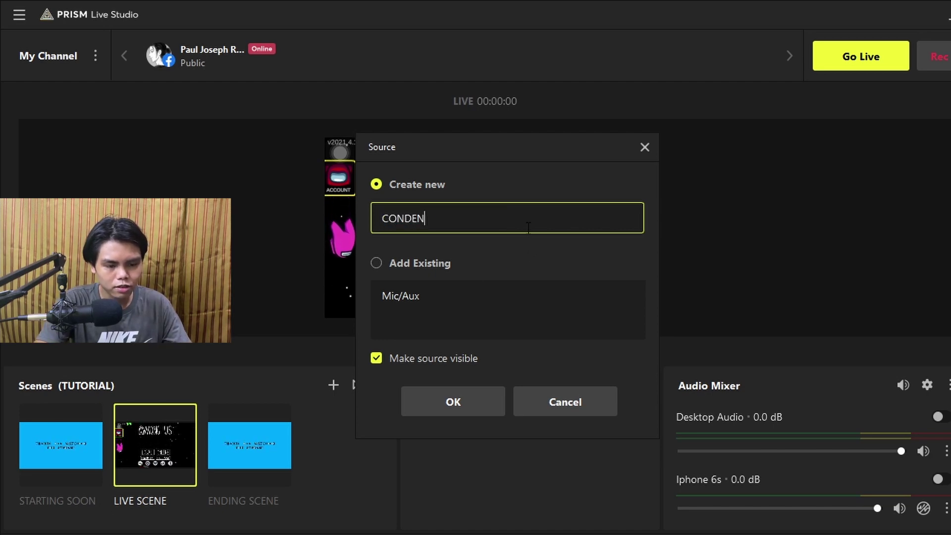
text(SER MIC)
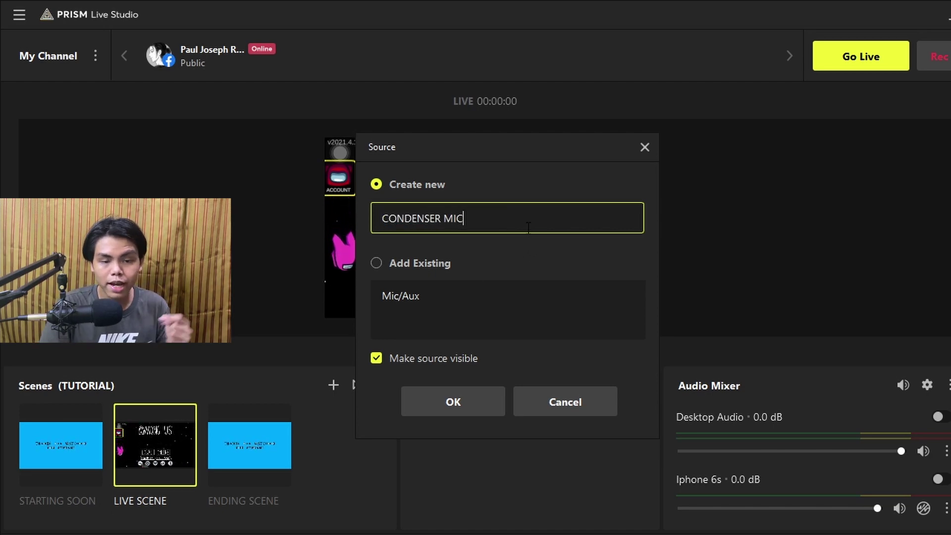
click(469, 404)
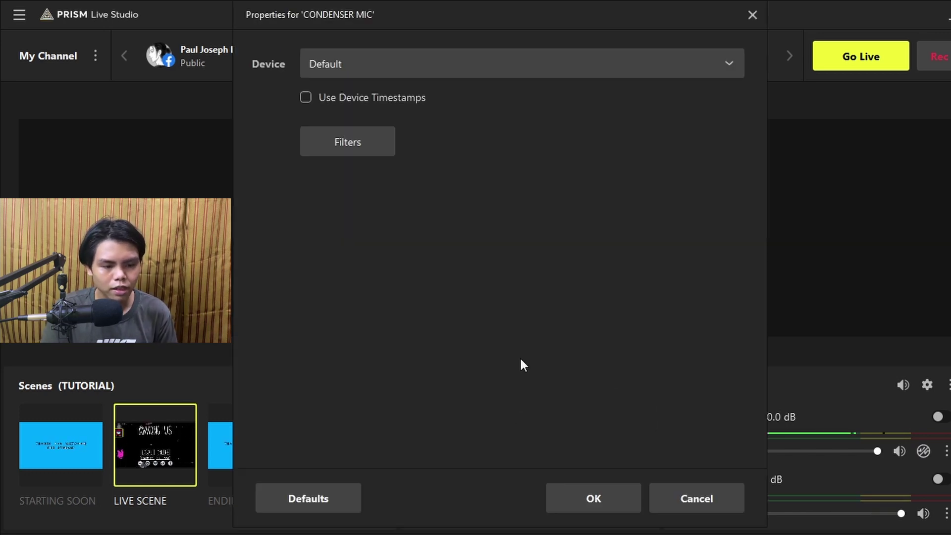
click(437, 66)
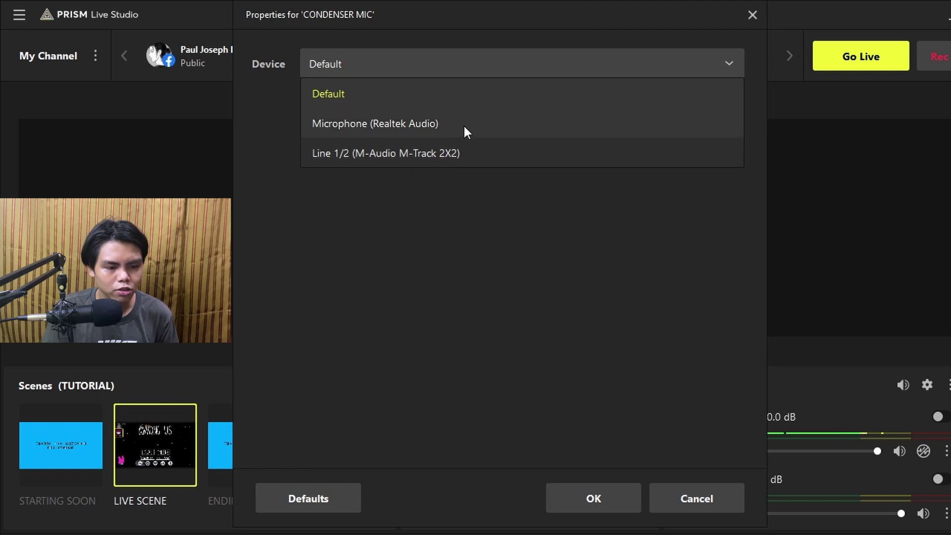
click(456, 156)
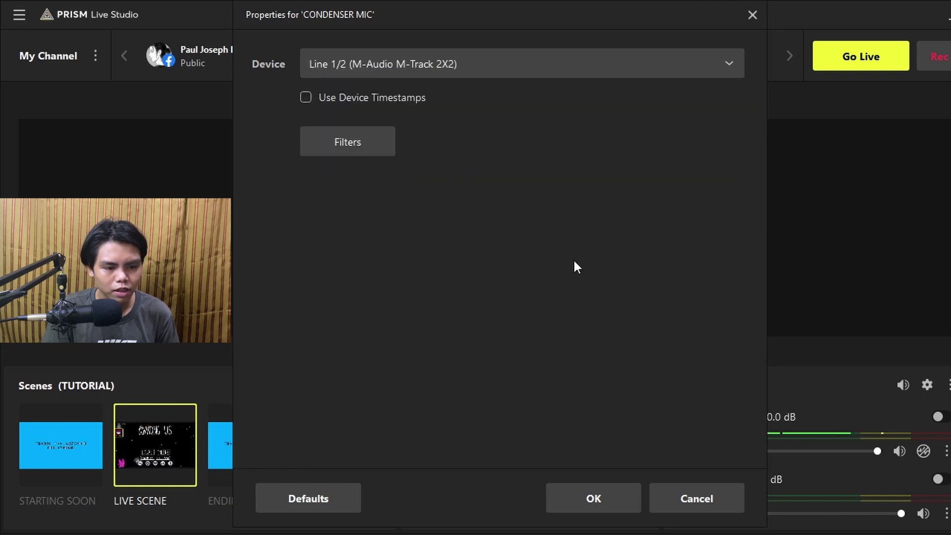
click(569, 491)
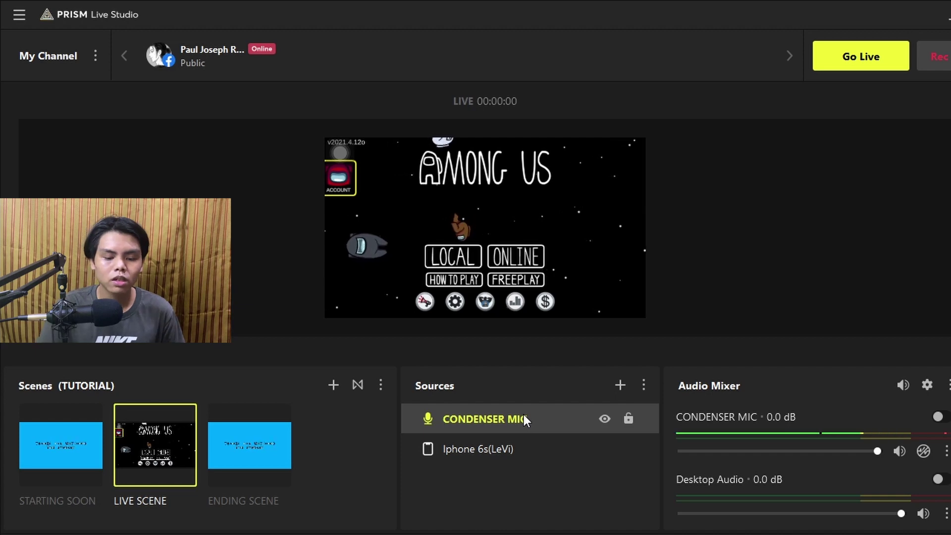
In Advanced Audio Properties, set CONDENSER MIC's Sync Offset to 350 ms.
click(947, 451)
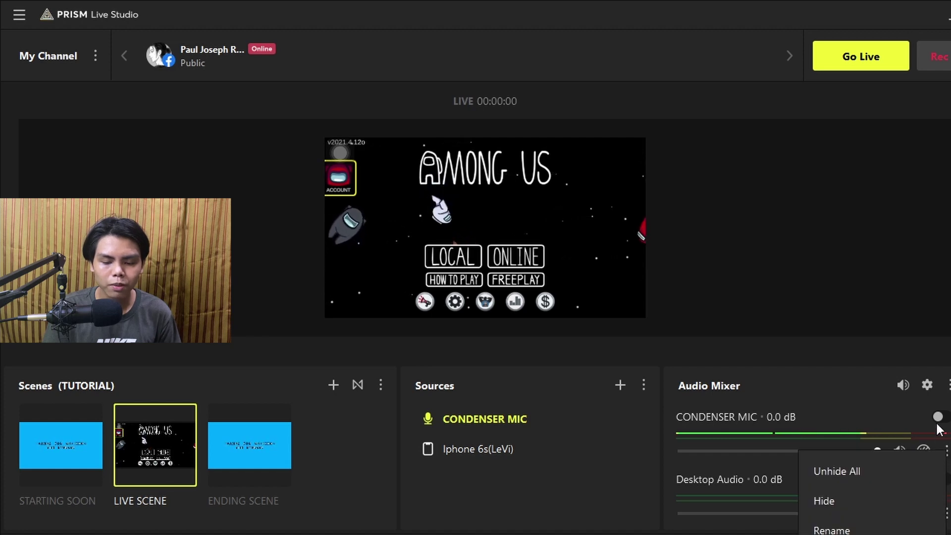
click(930, 388)
click(928, 387)
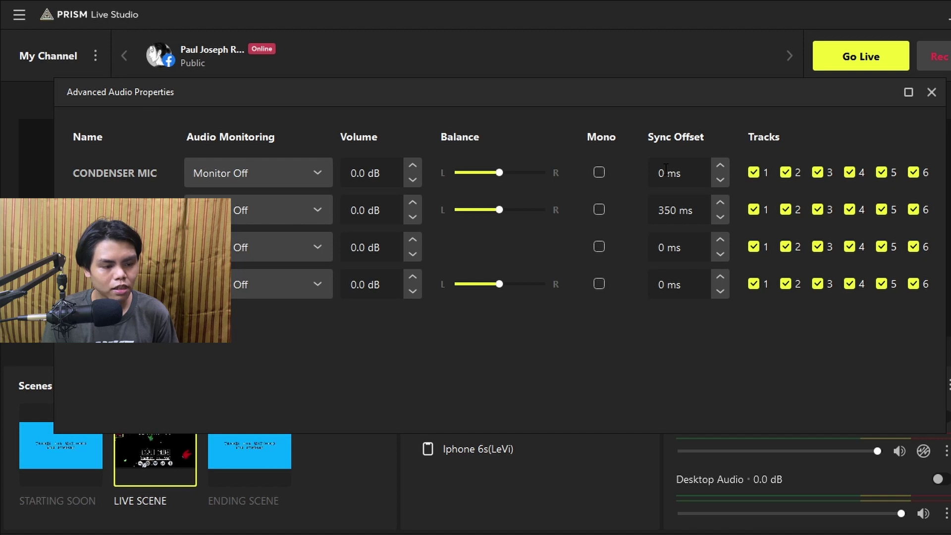
mouse_move(665, 171)
mouse_down()
mouse_move(636, 183)
mouse_move(651, 175)
mouse_up()
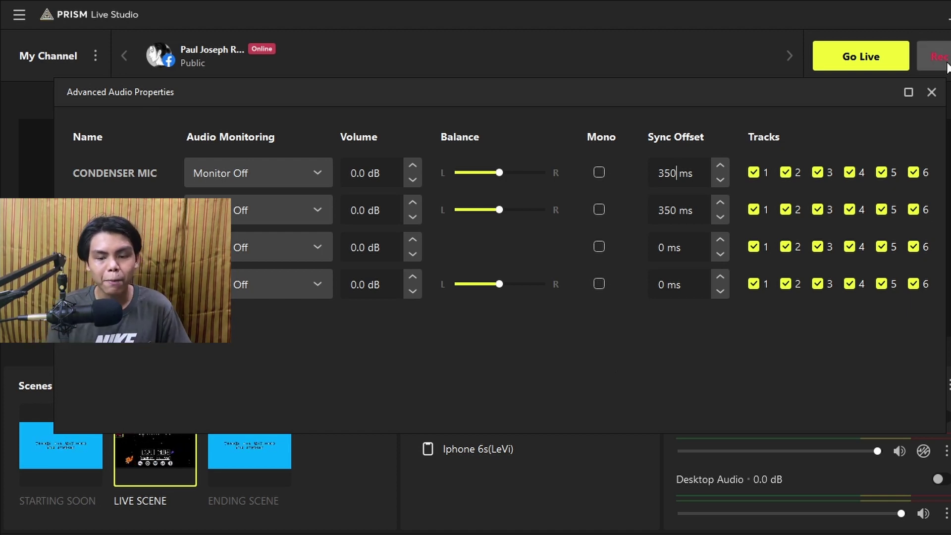
Close Advanced Audio Properties and deselect CONDENSER MIC in the LIVE SCENE sources.
click(933, 93)
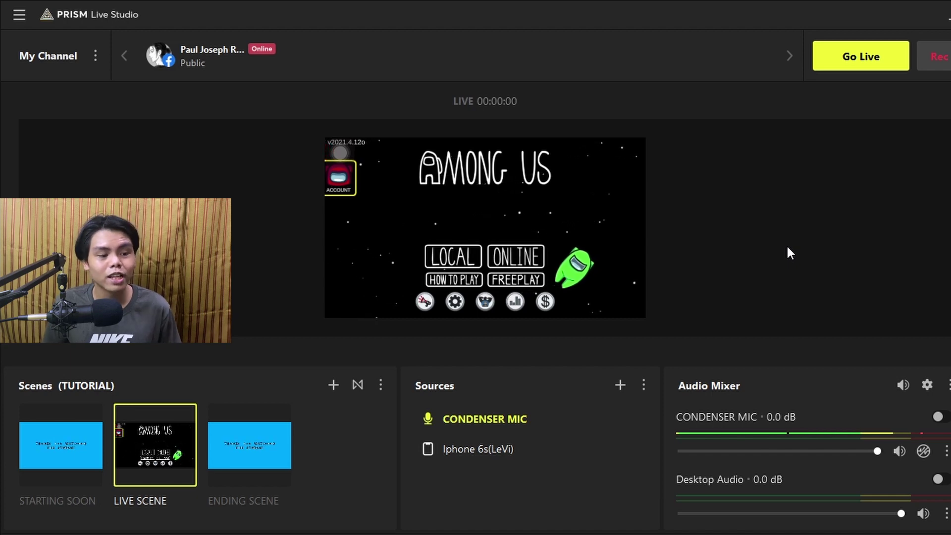
click(461, 483)
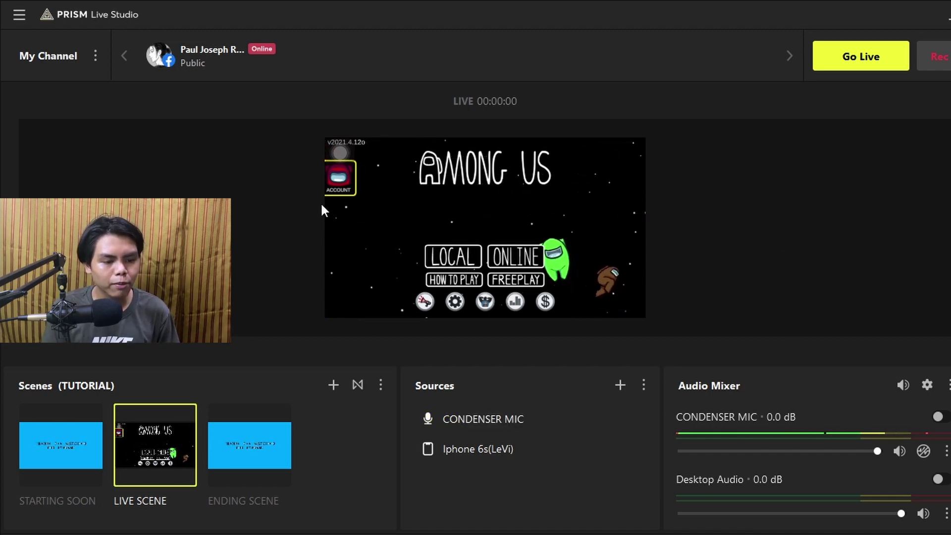
click(620, 385)
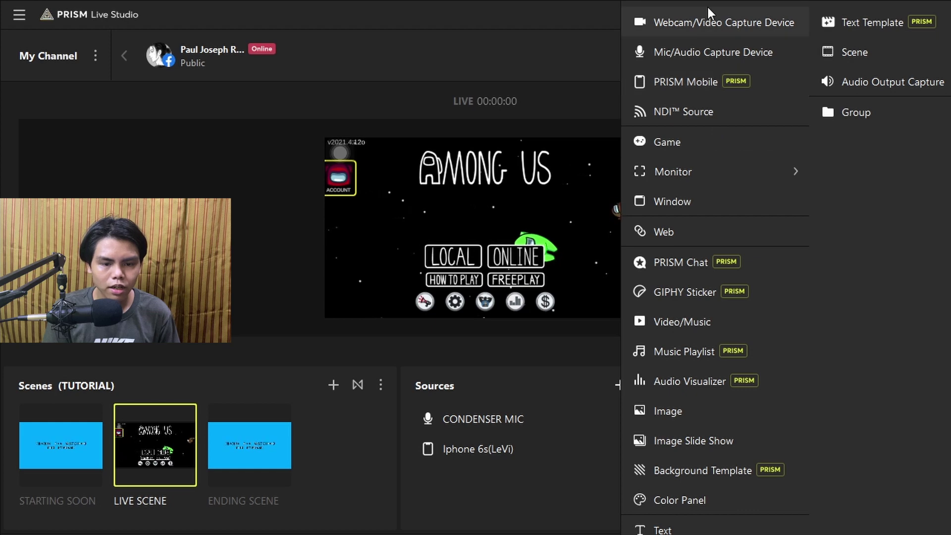
Add a Webcam/Video Capture Device source set to the Integrated Webcam.
click(707, 22)
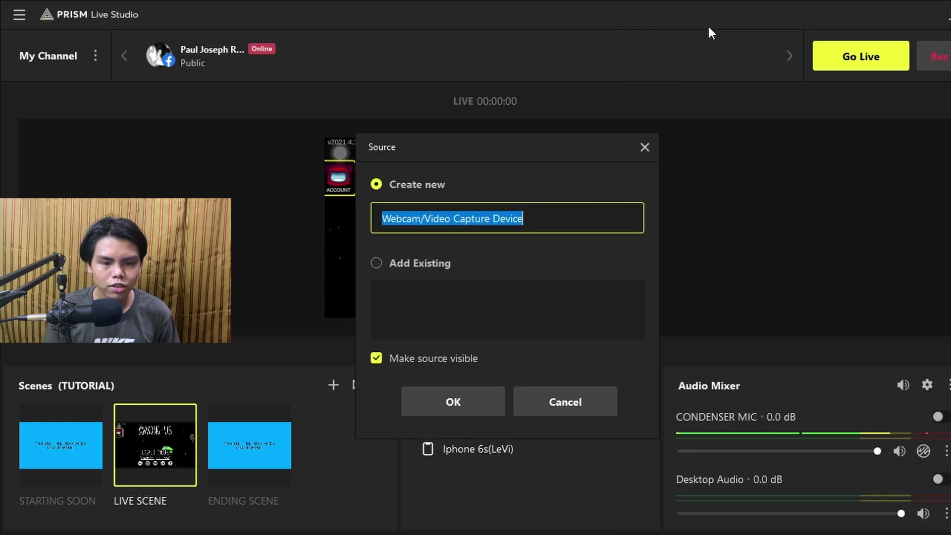
click(460, 396)
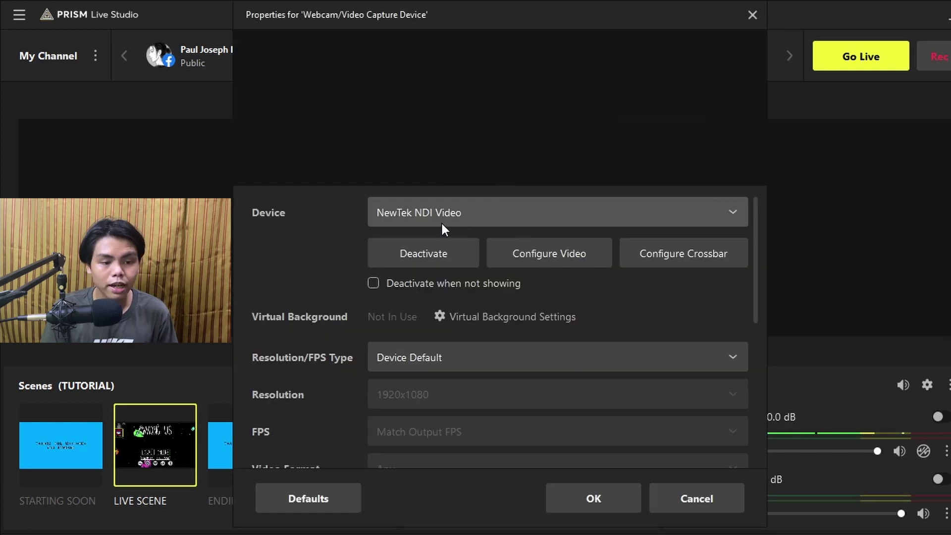
click(468, 221)
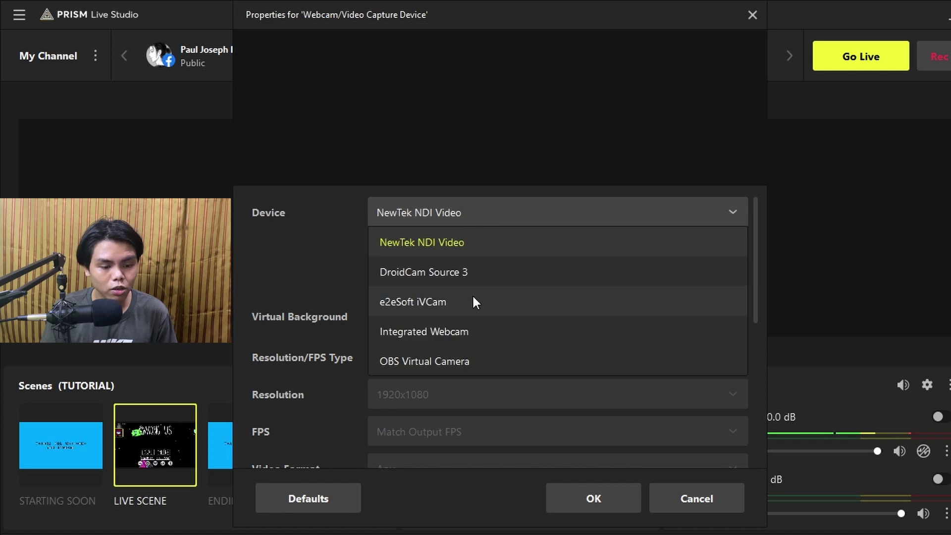
click(466, 332)
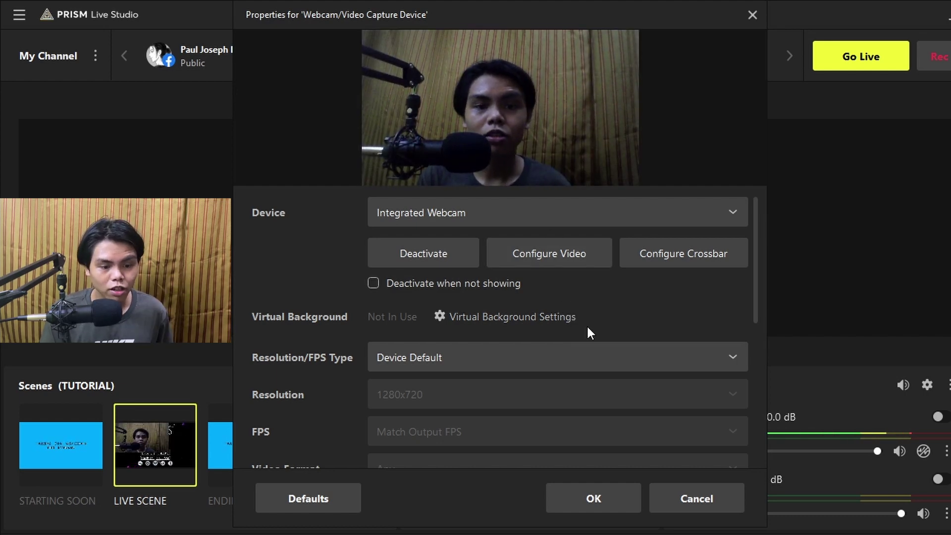
click(602, 491)
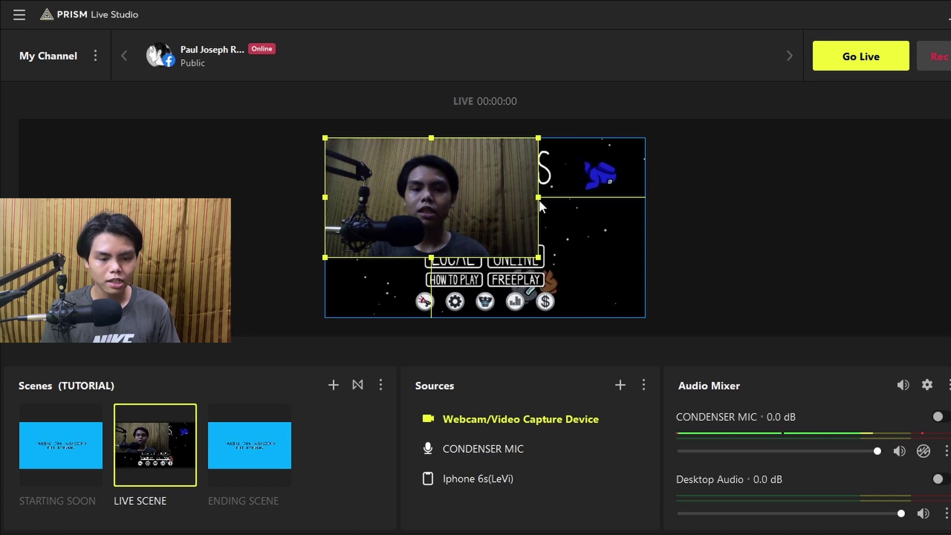
Crop both sides of the webcam feed, then shrink it into a small bottom-left overlay over Among Us.
drag(539, 200, 497, 200)
drag(324, 196, 364, 212)
drag(424, 223, 386, 284)
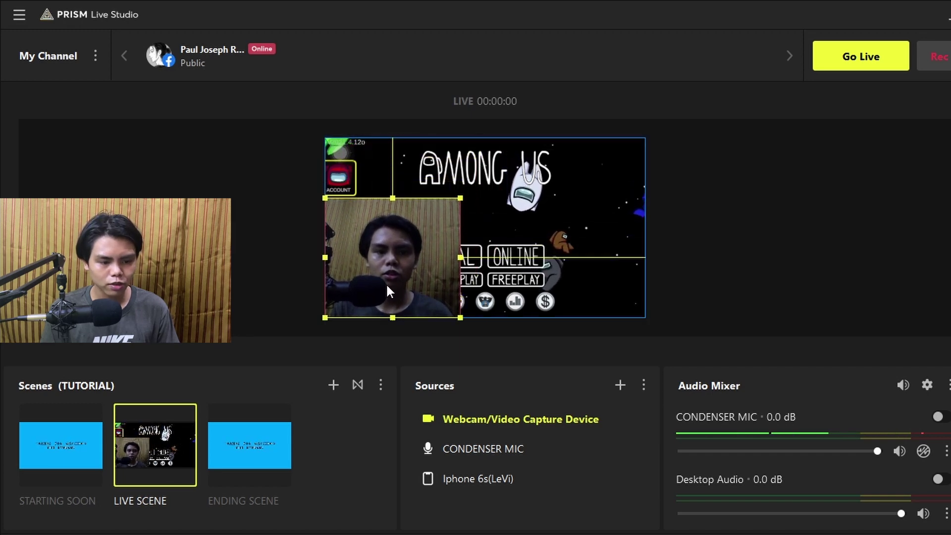
drag(459, 200, 383, 287)
click(722, 226)
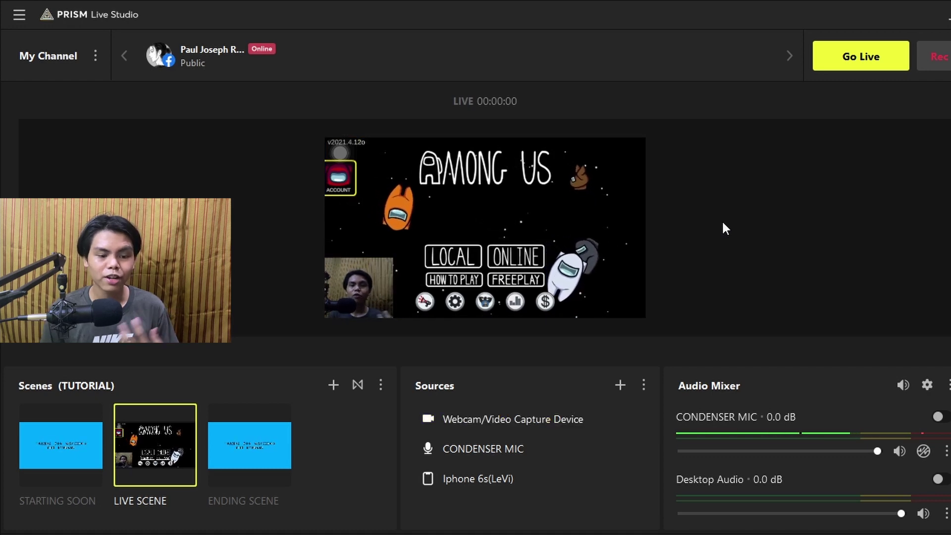